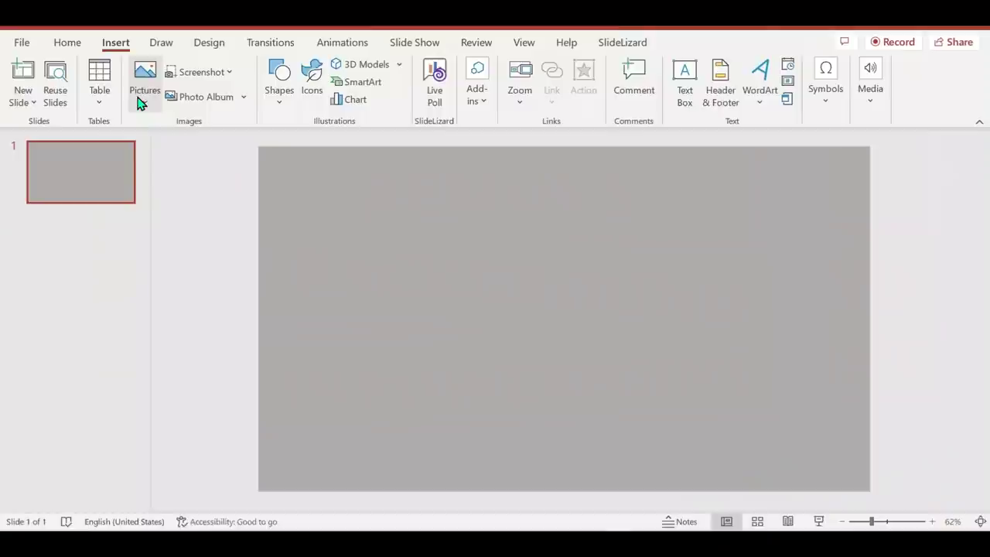
- Insert both dancer photos, Untitled design.jpg and Untitled design (1).jpg, onto slide 1 from this computer
{"action": "left_click", "coordinate": [144, 77]}
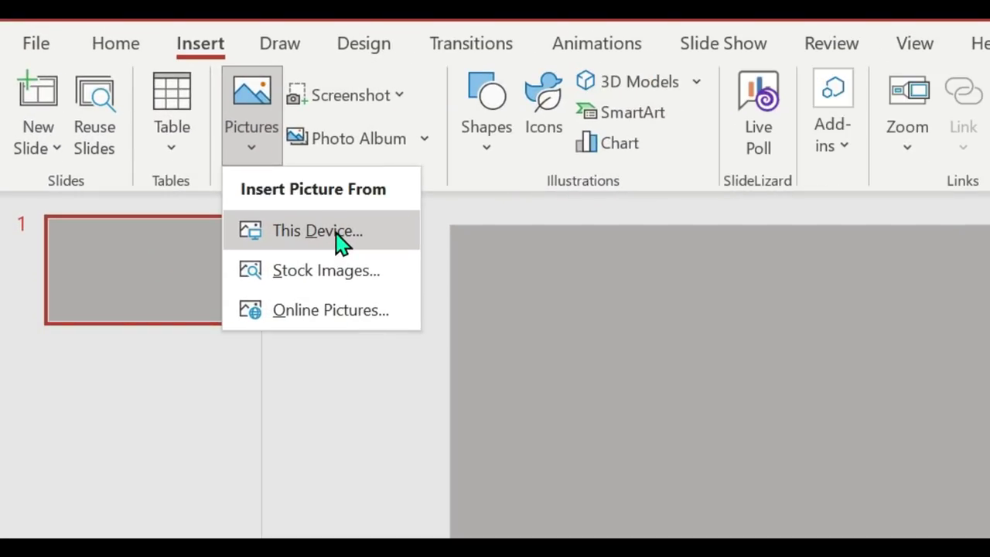
{"action": "left_click", "coordinate": [340, 231]}
{"action": "left_click", "coordinate": [335, 139], "text": "ctrl"}
{"action": "left_click", "coordinate": [654, 511]}
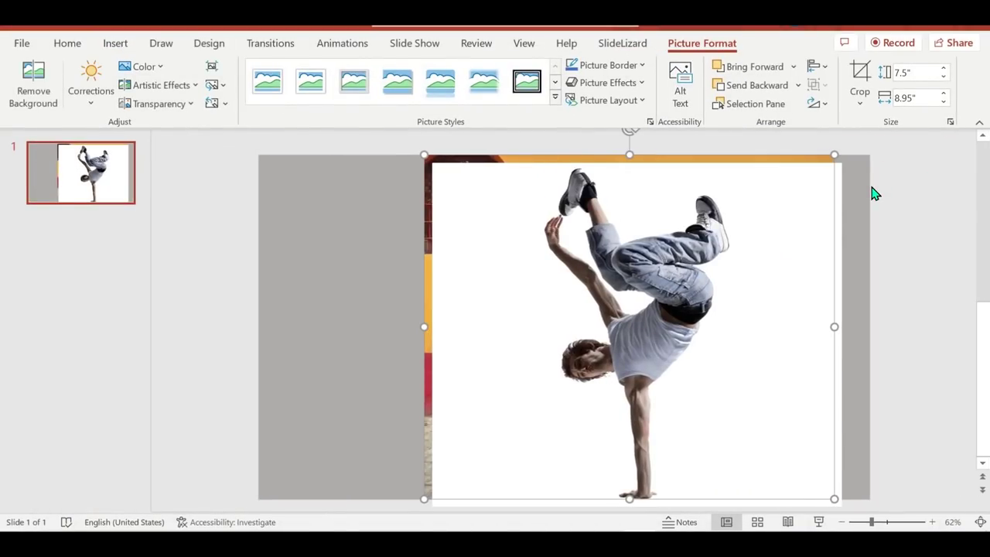
{"action": "left_click", "coordinate": [864, 218]}
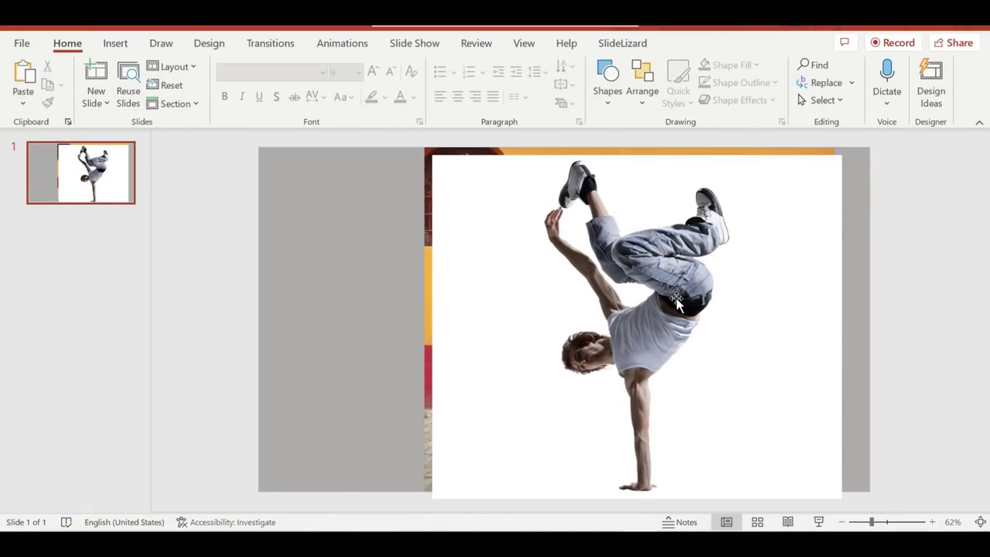
- Resize both dancer photos to 5.68" by 6.78", with the breakdancer on the left and the tango couple on the right
{"action": "left_click_drag", "start_coordinate": [676, 297], "coordinate": [506, 287]}
{"action": "left_click_drag", "start_coordinate": [762, 271], "coordinate": [806, 285]}
{"action": "left_click_drag", "start_coordinate": [592, 316], "coordinate": [612, 309]}
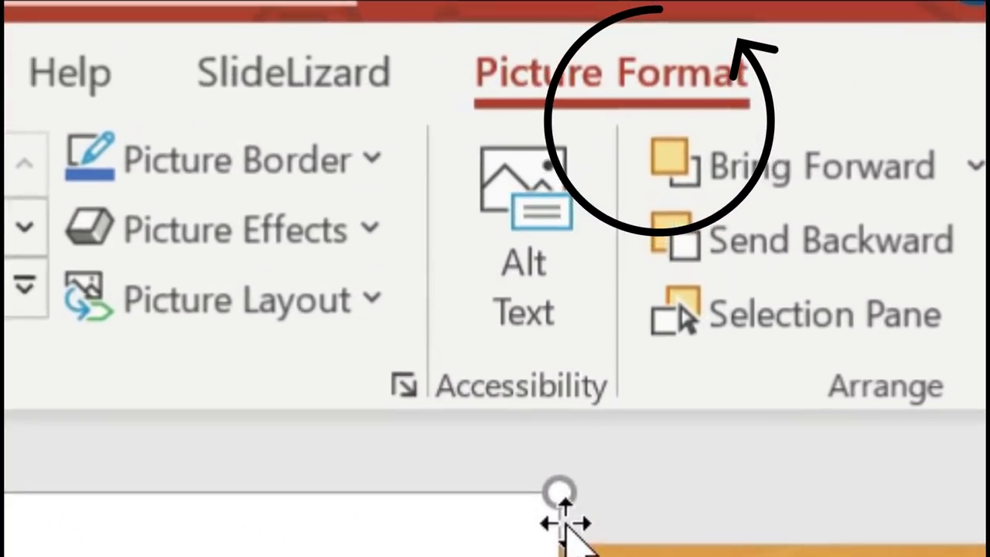
{"action": "left_click_drag", "start_coordinate": [691, 148], "coordinate": [590, 216]}
{"action": "left_click_drag", "start_coordinate": [509, 324], "coordinate": [488, 320]}
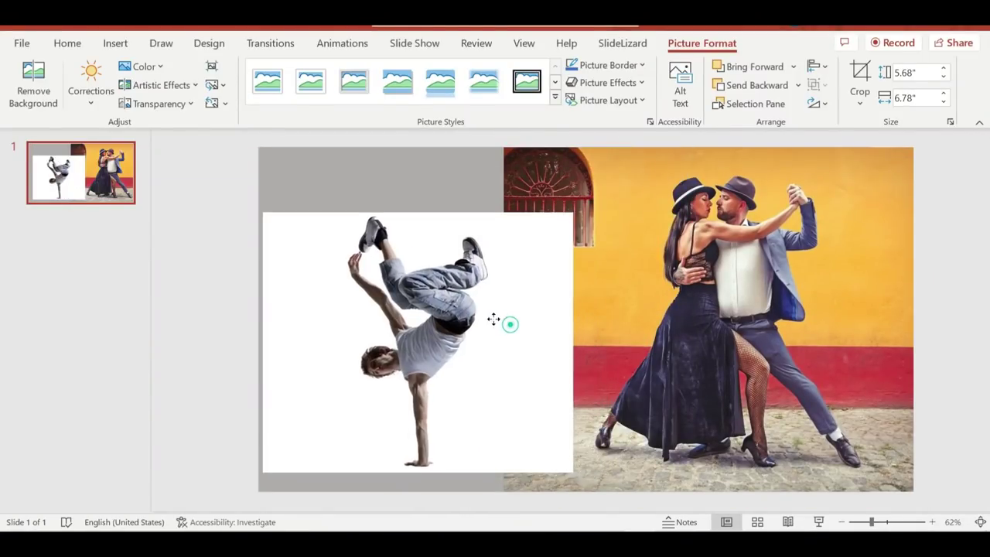
{"action": "left_click", "coordinate": [506, 160]}
{"action": "left_click_drag", "start_coordinate": [503, 159], "coordinate": [601, 229]}
{"action": "left_click_drag", "start_coordinate": [642, 267], "coordinate": [642, 287]}
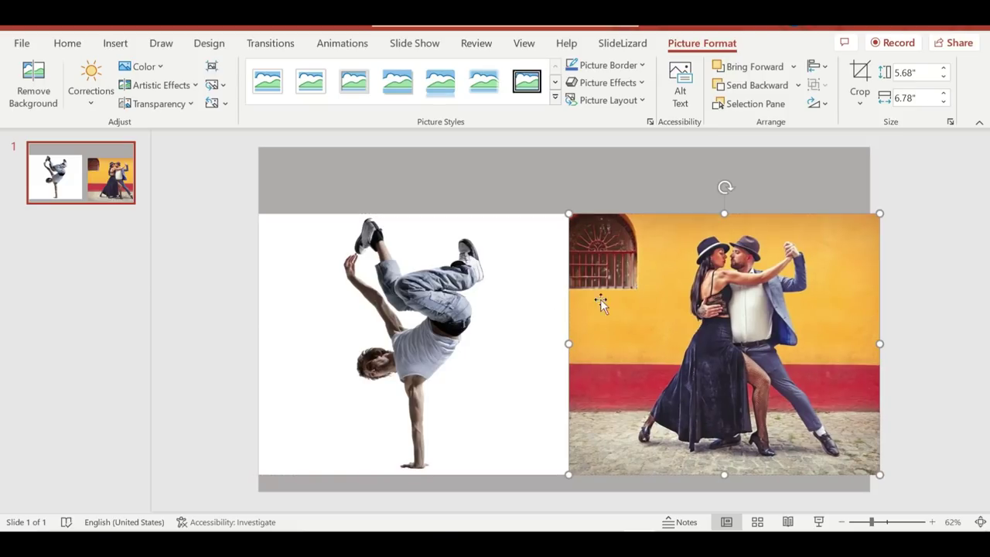
{"action": "left_click_drag", "start_coordinate": [432, 333], "coordinate": [433, 320]}
- Use Set Transparent Color to make the breakdancer photo's white background transparent
{"action": "left_click", "coordinate": [158, 74]}
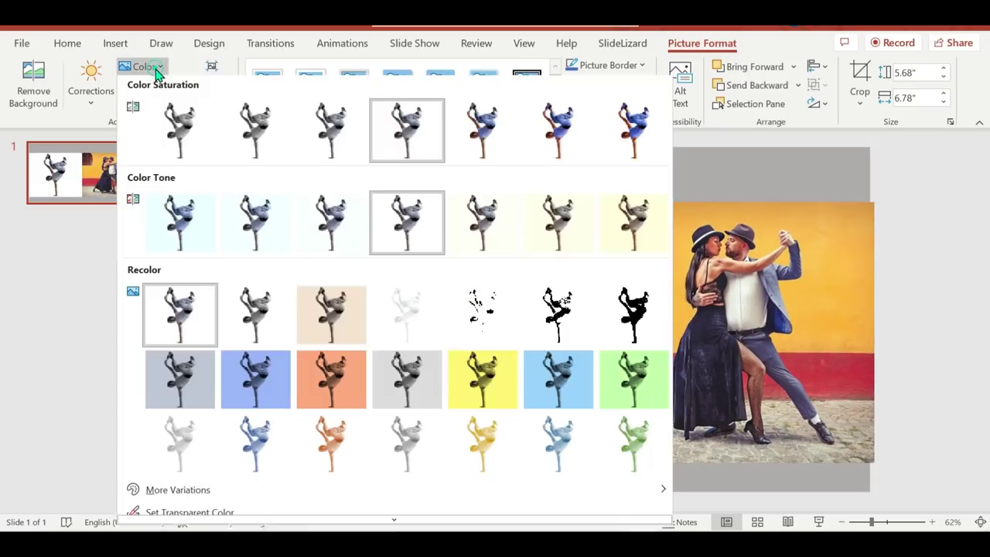
{"action": "scroll", "coordinate": [199, 225], "scroll_direction": "down", "scroll_amount": 1}
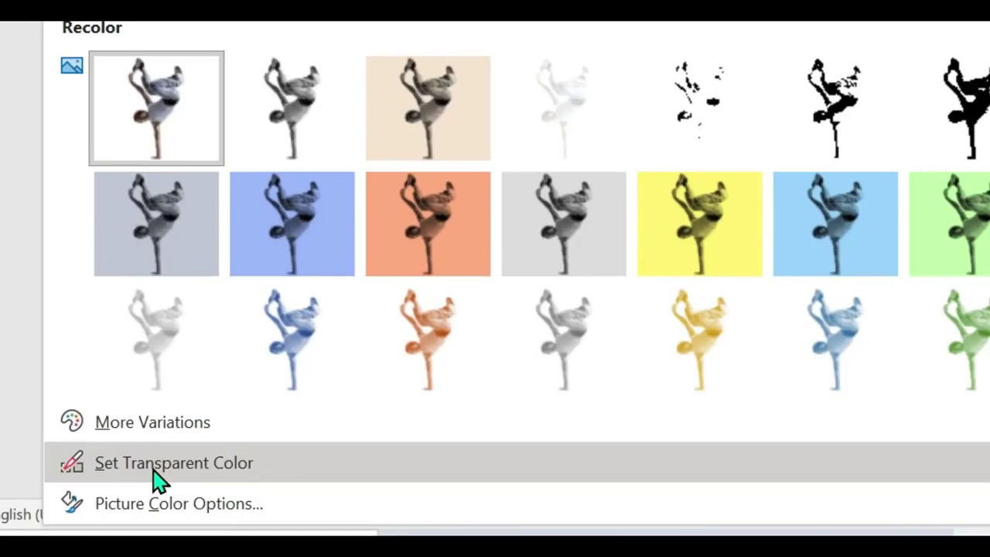
{"action": "left_click", "coordinate": [153, 473]}
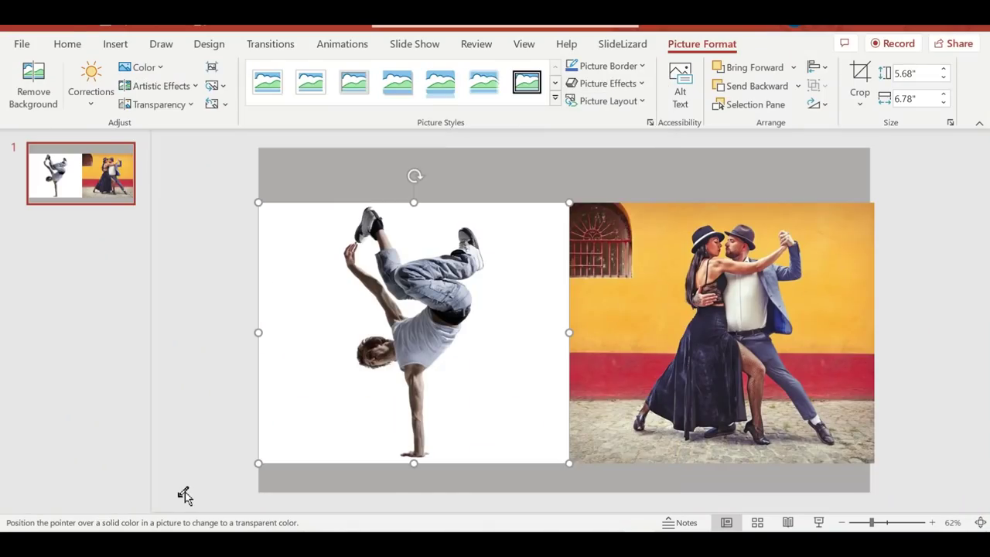
{"action": "left_click", "coordinate": [322, 383]}
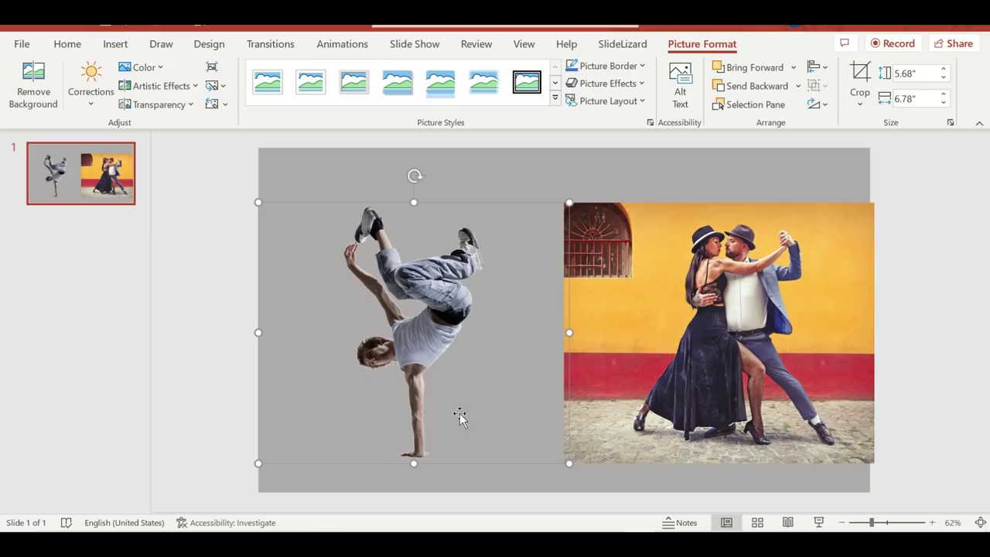
{"action": "left_click", "coordinate": [524, 168]}
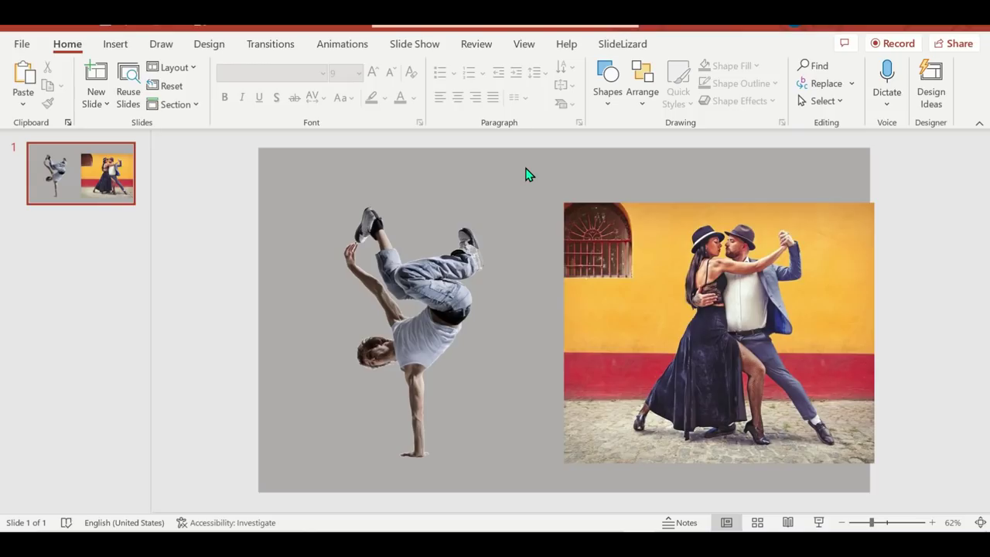
- Enlarge the tango couple photo to 7.5" by 8.95" so it spans the slide's right side
{"action": "left_click", "coordinate": [613, 341]}
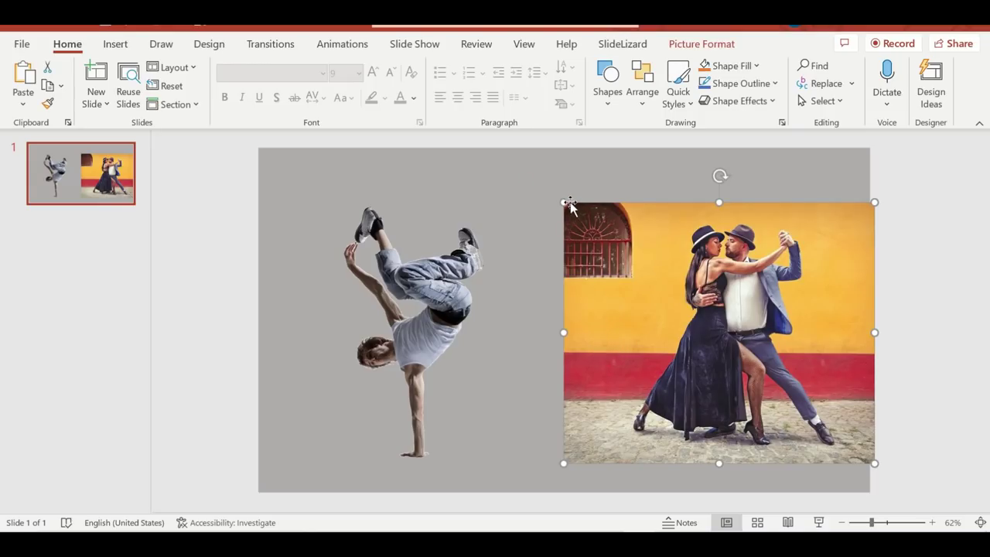
{"action": "left_click_drag", "start_coordinate": [564, 202], "coordinate": [486, 149]}
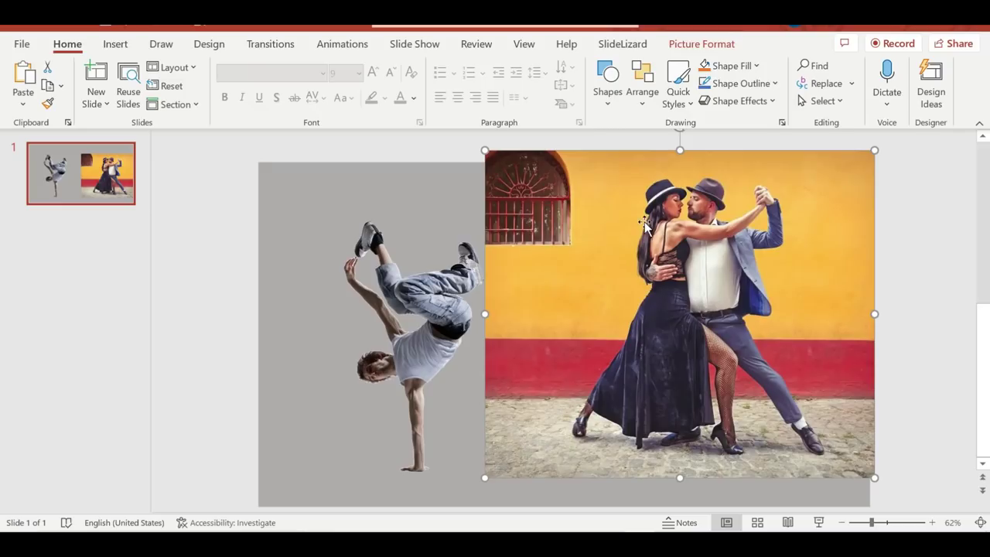
{"action": "left_click_drag", "start_coordinate": [652, 217], "coordinate": [642, 245]}
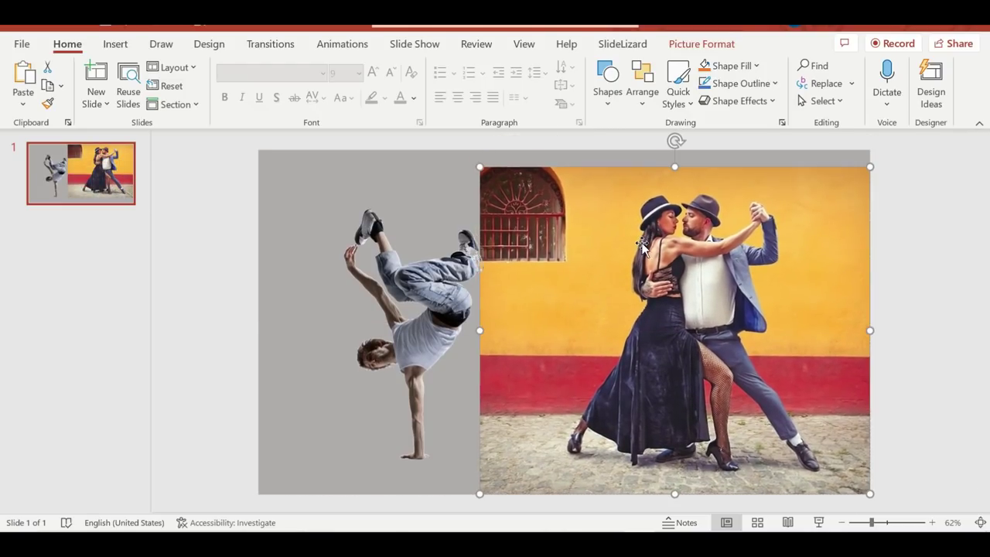
{"action": "left_click_drag", "start_coordinate": [480, 166], "coordinate": [459, 149]}
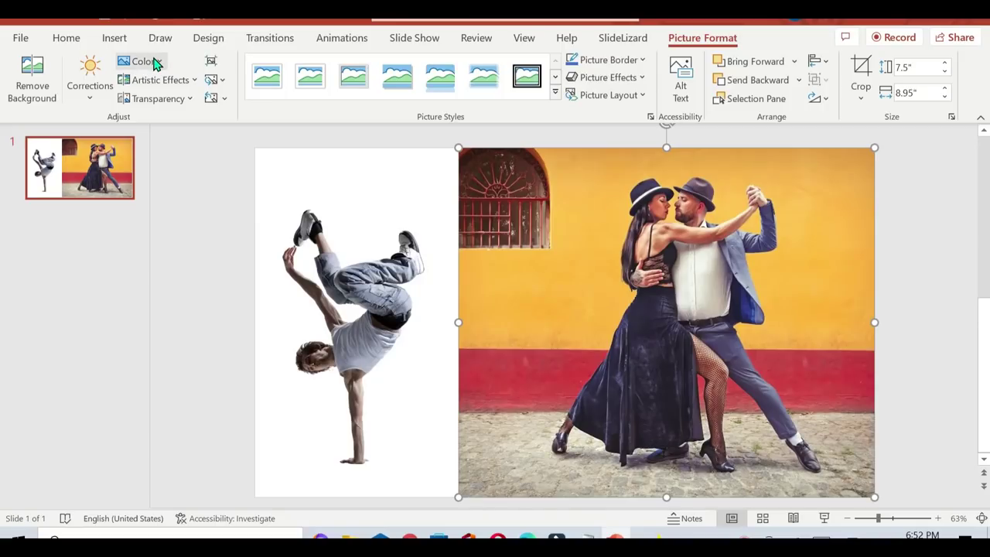
{"action": "left_click", "coordinate": [155, 64]}
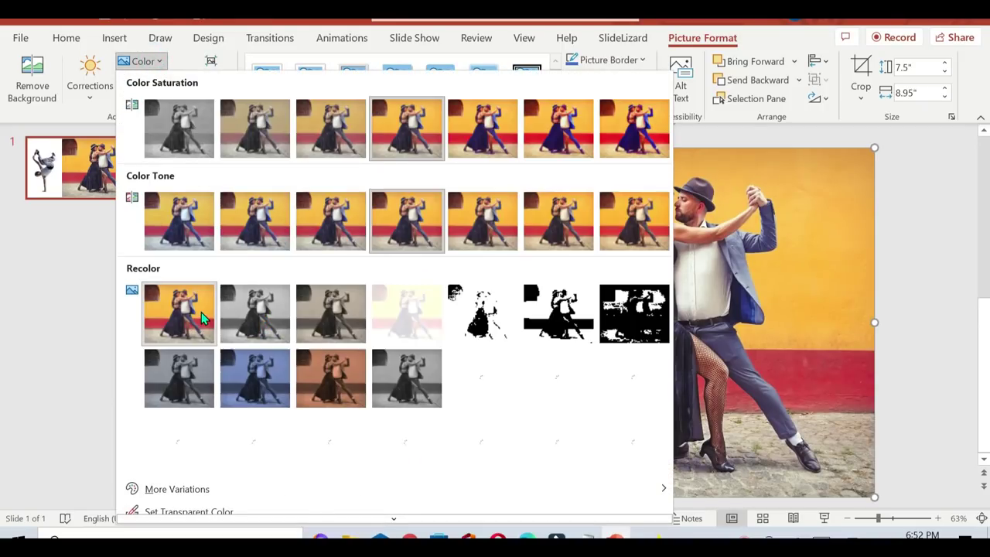
{"action": "scroll", "coordinate": [220, 487], "scroll_direction": "down", "scroll_amount": 1}
{"action": "left_click", "coordinate": [219, 496]}
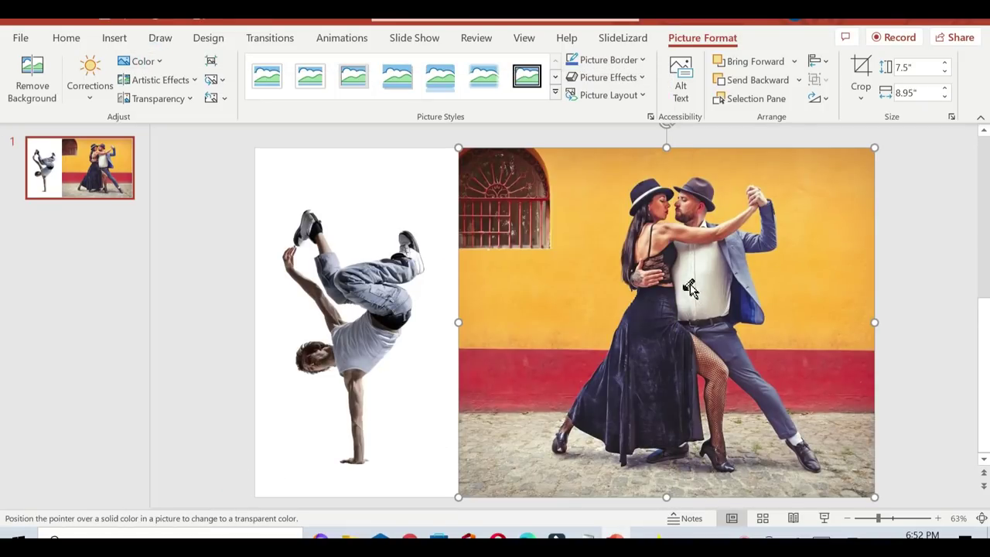
{"action": "left_click", "coordinate": [597, 293]}
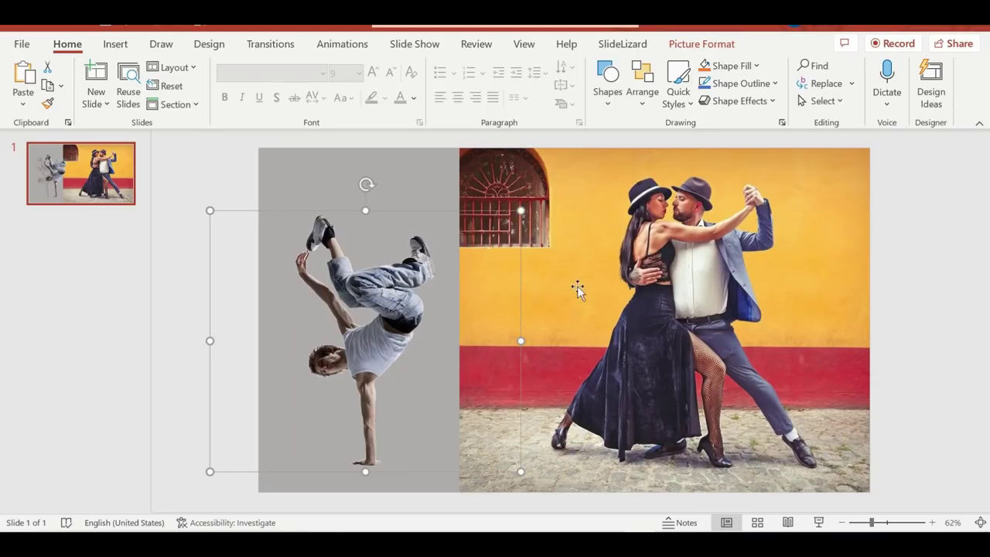
{"action": "left_click", "coordinate": [611, 278]}
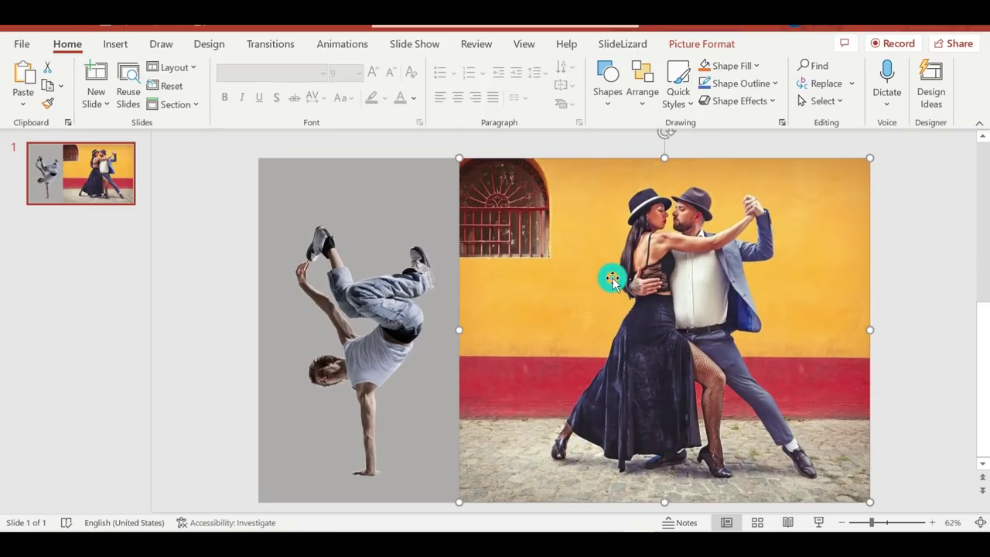
{"action": "left_click", "coordinate": [686, 49]}
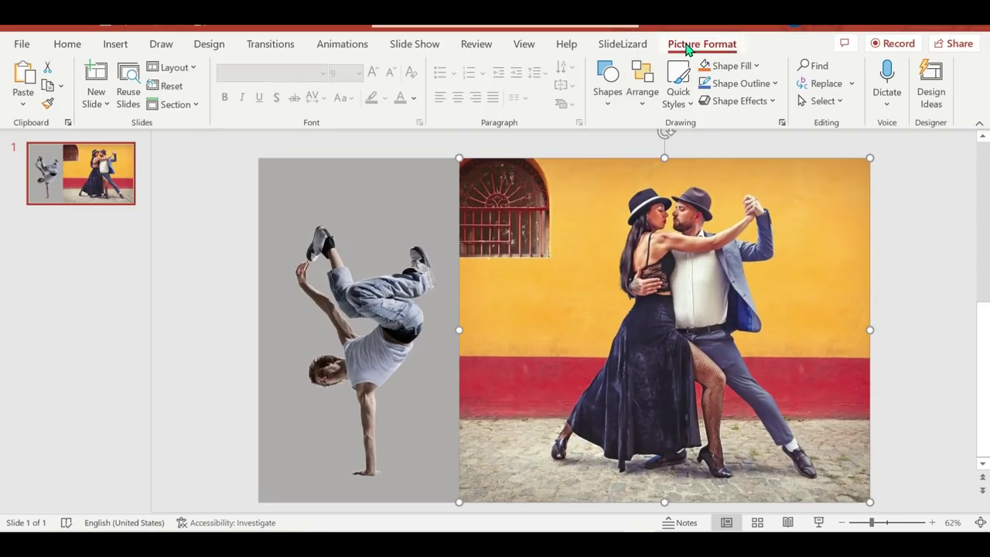
{"action": "left_click", "coordinate": [31, 77]}
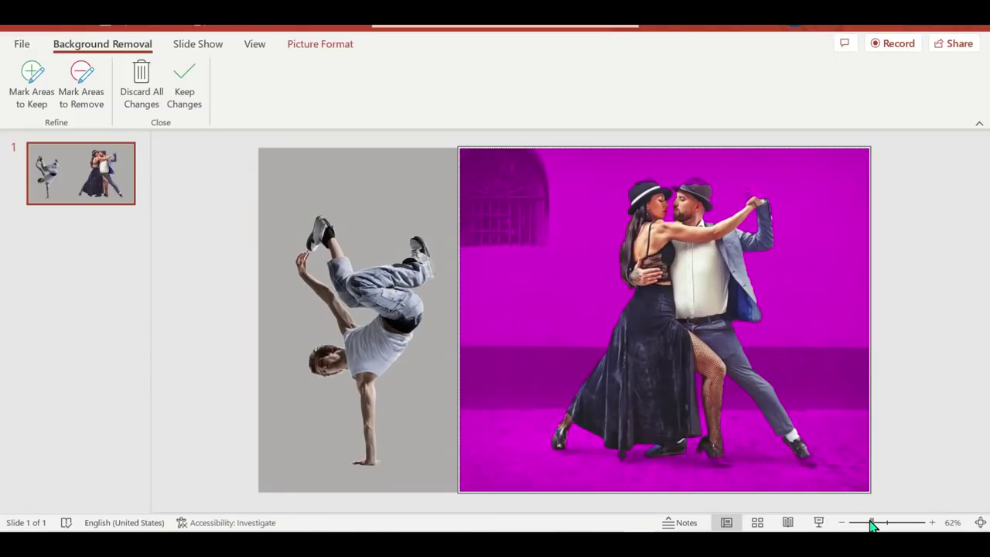
- Zoom in on the tango photo in background removal to inspect the dancers' feet
{"action": "left_click", "coordinate": [872, 523]}
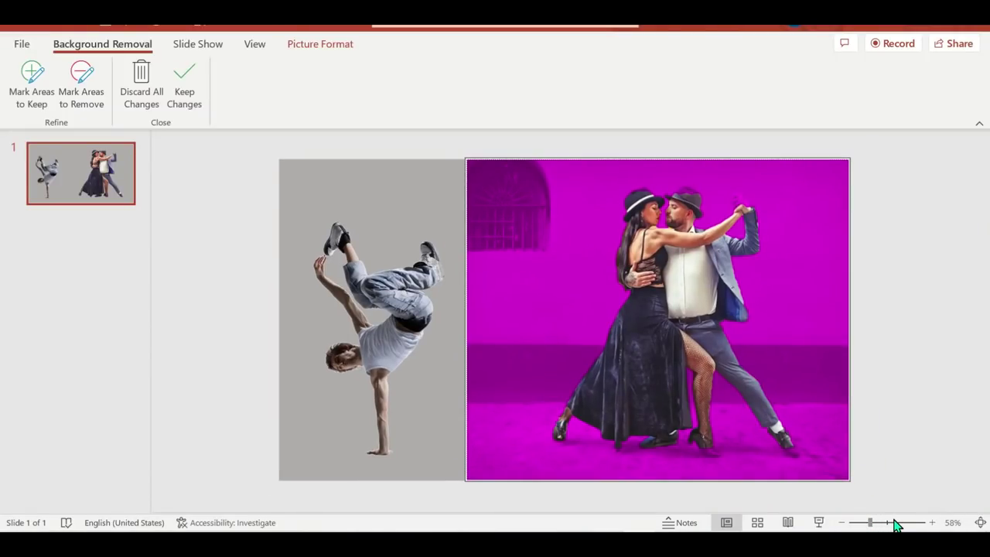
{"action": "left_click_drag", "start_coordinate": [872, 523], "coordinate": [889, 526]}
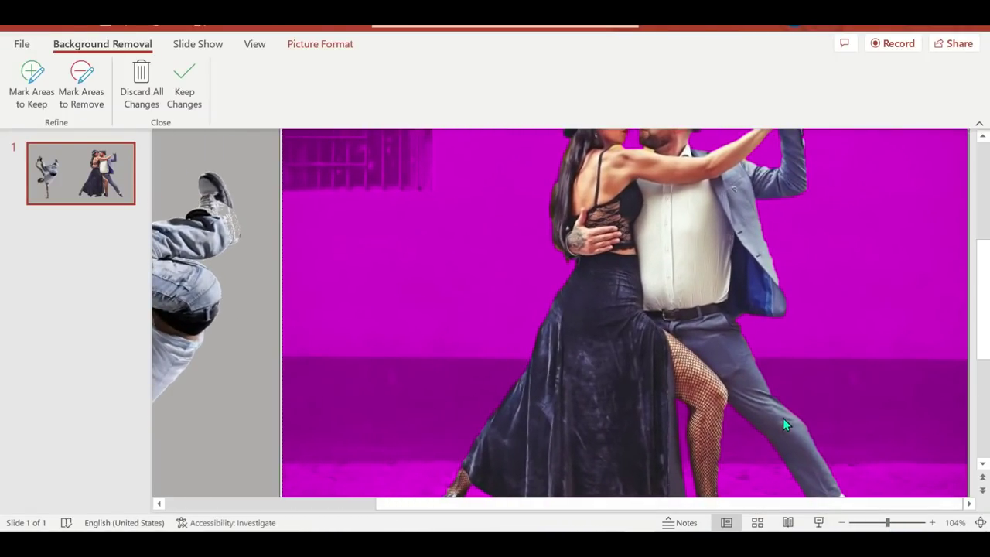
{"action": "scroll", "coordinate": [782, 418], "scroll_direction": "down", "scroll_amount": 3}
{"action": "left_click_drag", "start_coordinate": [887, 523], "coordinate": [897, 525]}
{"action": "scroll", "coordinate": [750, 405], "scroll_direction": "down", "scroll_amount": 5}
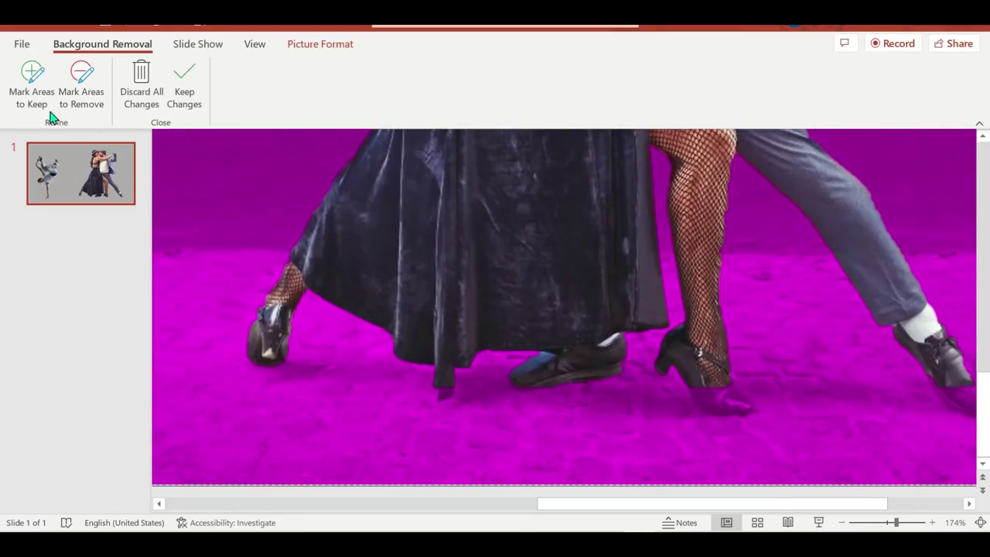
{"action": "left_click", "coordinate": [28, 102]}
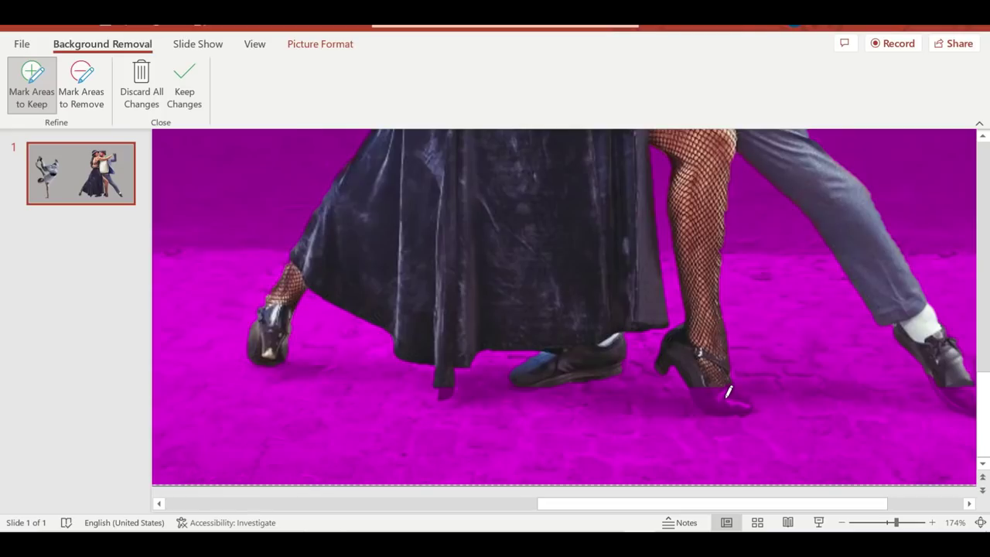
- Mark the dancers' shoes and the high heel area to keep in the cutout
{"action": "left_click_drag", "start_coordinate": [728, 392], "coordinate": [738, 405]}
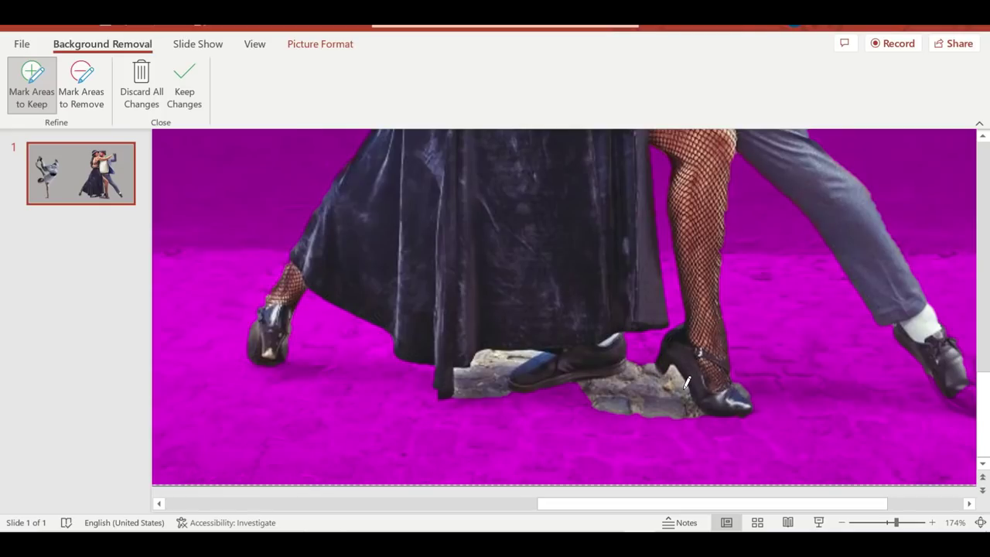
{"action": "left_click_drag", "start_coordinate": [688, 508], "coordinate": [799, 510]}
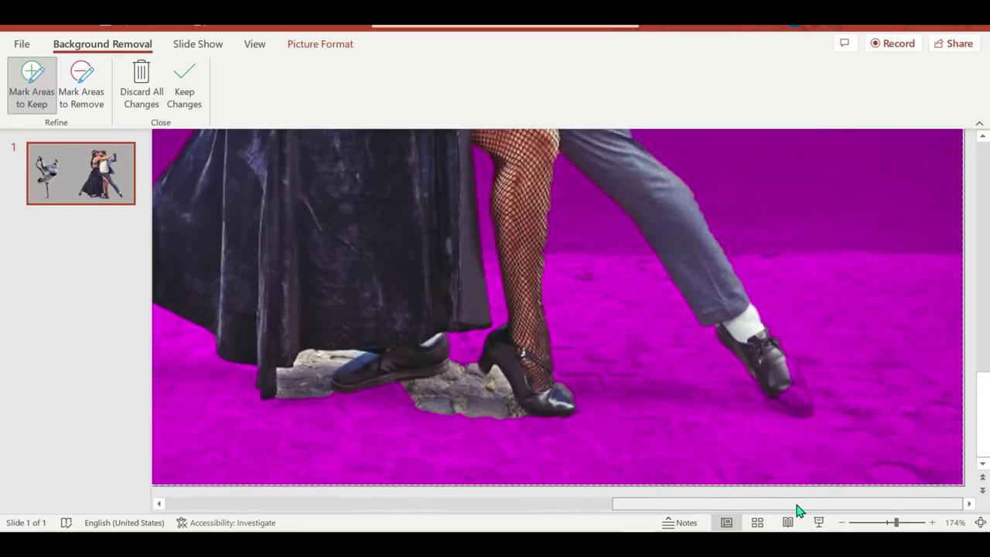
{"action": "left_click", "coordinate": [802, 395]}
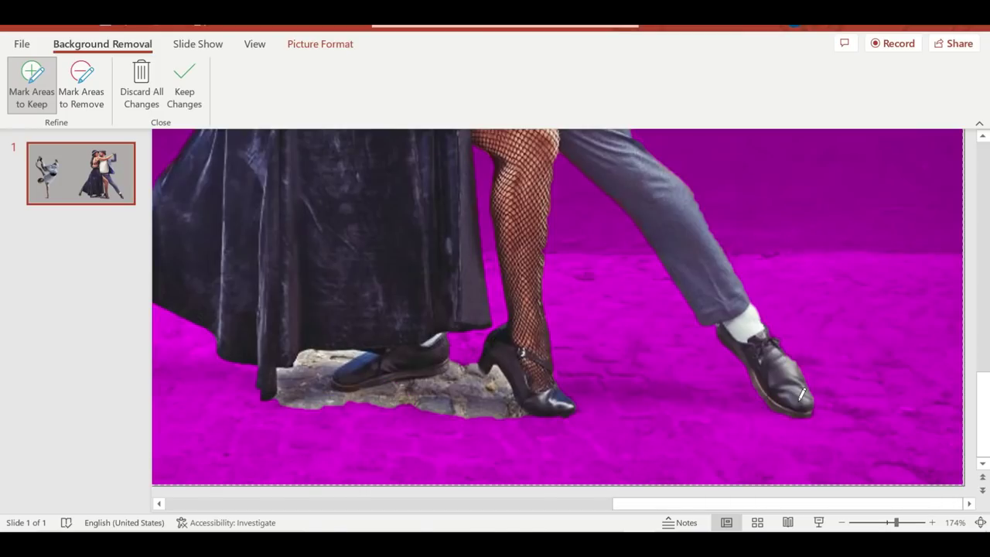
{"action": "left_click", "coordinate": [787, 342]}
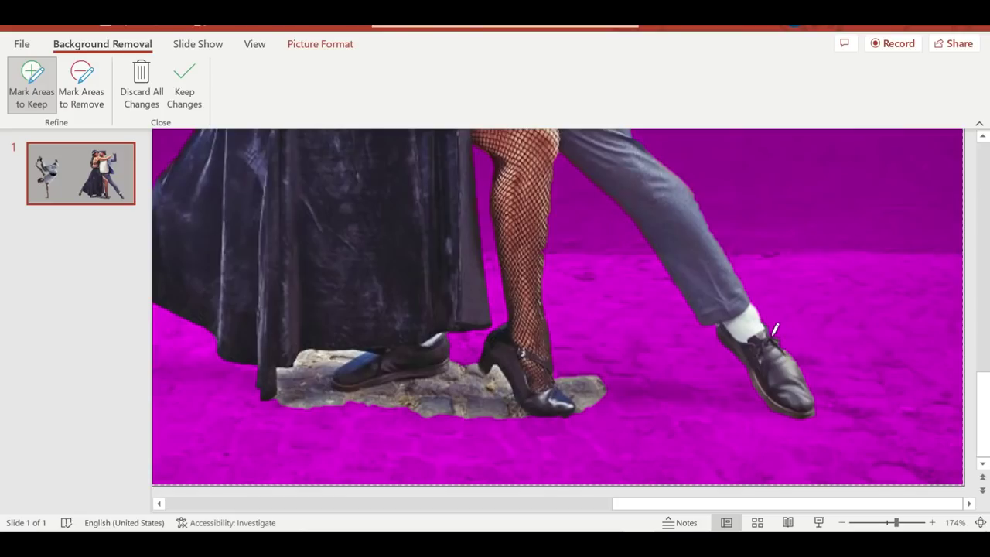
- Mark the area above the couple's raised clasped hands to keep
{"action": "scroll", "coordinate": [593, 341], "scroll_direction": "up", "scroll_amount": 10}
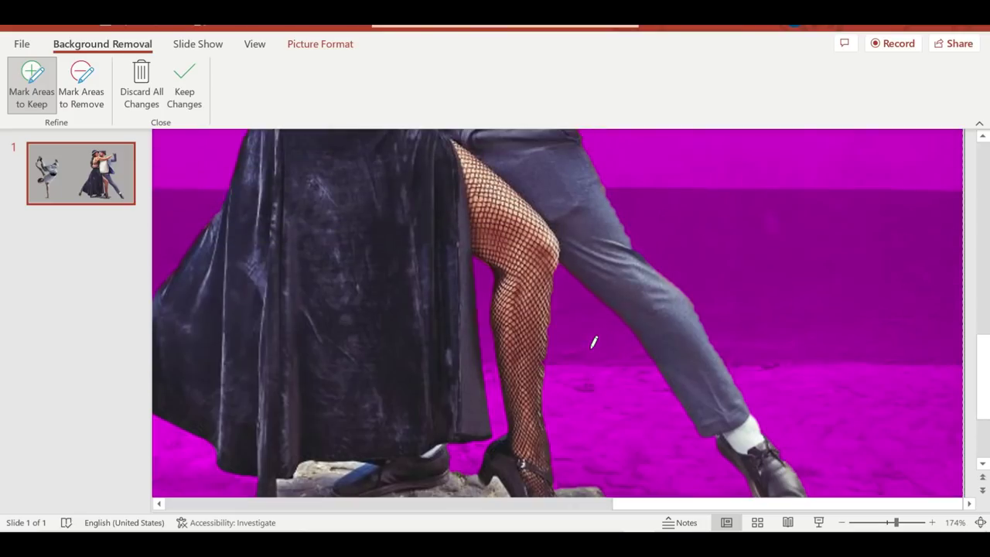
{"action": "scroll", "coordinate": [593, 342], "scroll_direction": "up", "scroll_amount": 2}
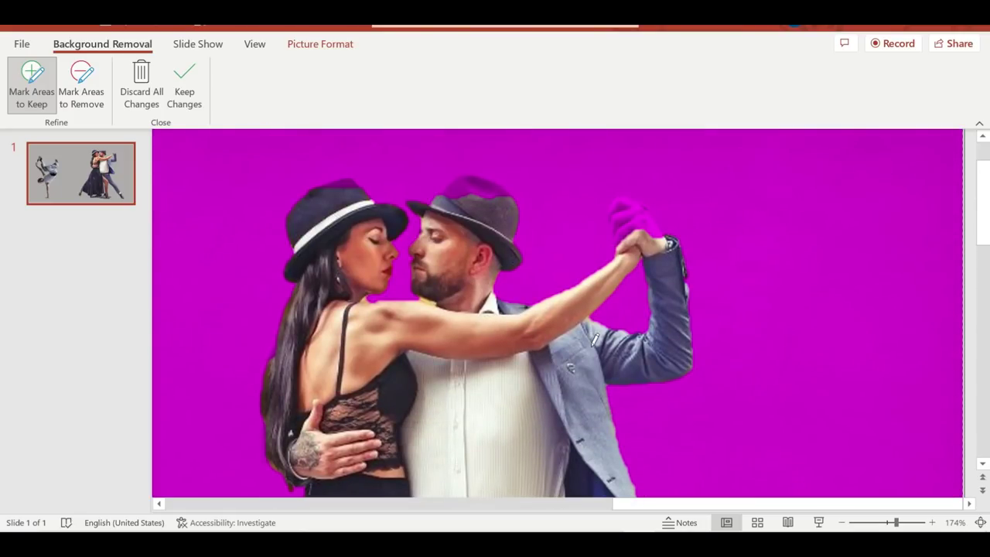
{"action": "left_click", "coordinate": [648, 221]}
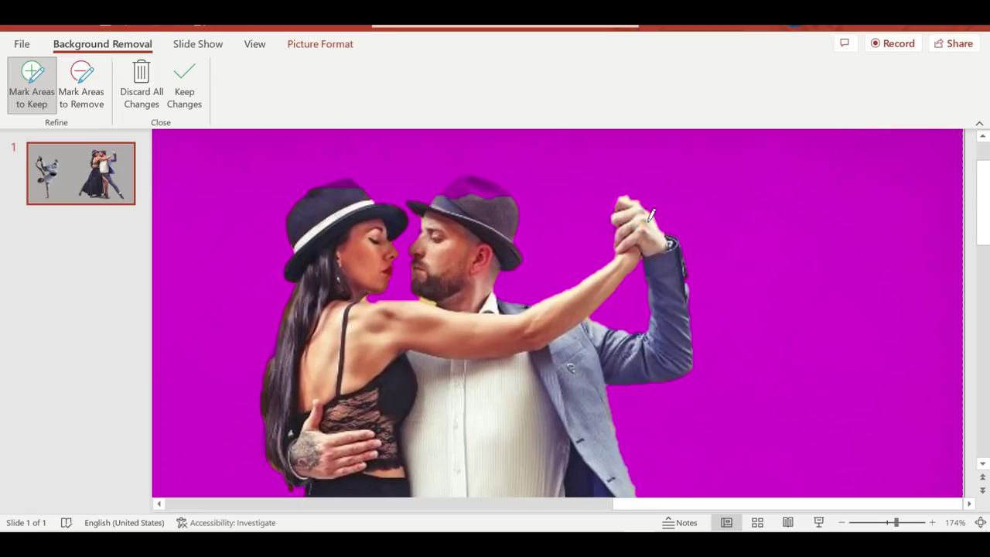
{"action": "left_click", "coordinate": [612, 204]}
{"action": "left_click", "coordinate": [611, 205]}
{"action": "left_click", "coordinate": [645, 198]}
- Keep the crowns of the man's and woman's hats, and pan back down to the feet
{"action": "left_click", "coordinate": [484, 180]}
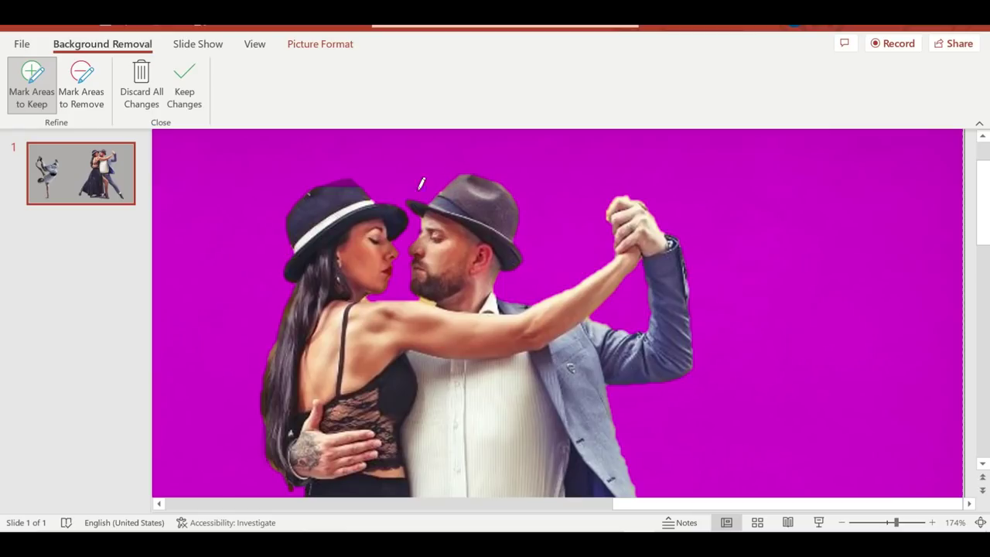
{"action": "left_click", "coordinate": [348, 182]}
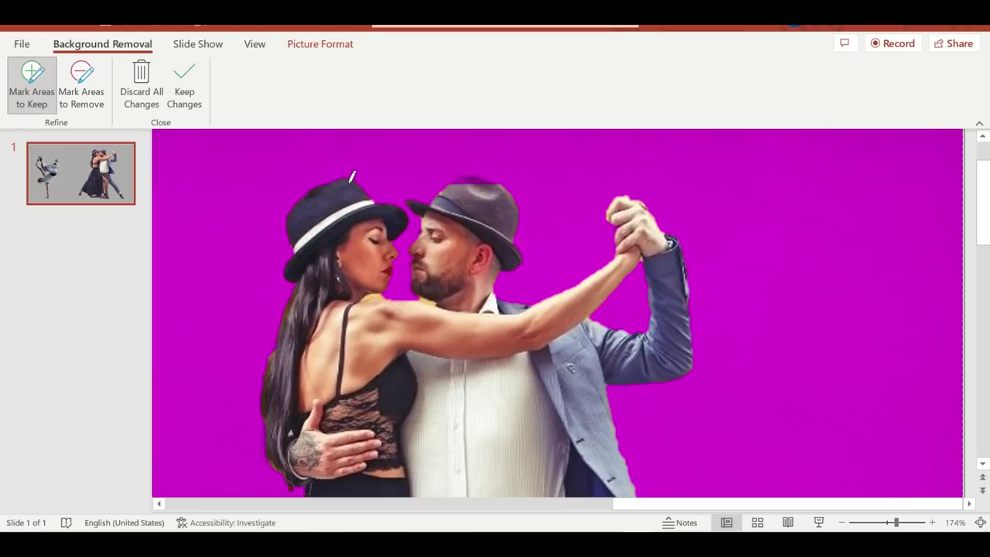
{"action": "left_click", "coordinate": [465, 175]}
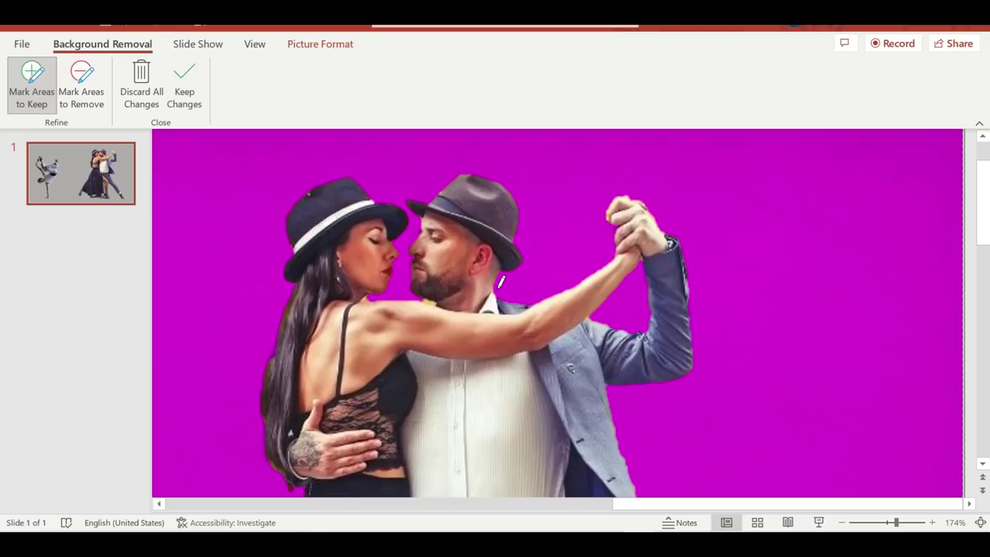
{"action": "scroll", "coordinate": [348, 316], "scroll_direction": "down", "scroll_amount": 2}
{"action": "scroll", "coordinate": [344, 323], "scroll_direction": "down", "scroll_amount": 10}
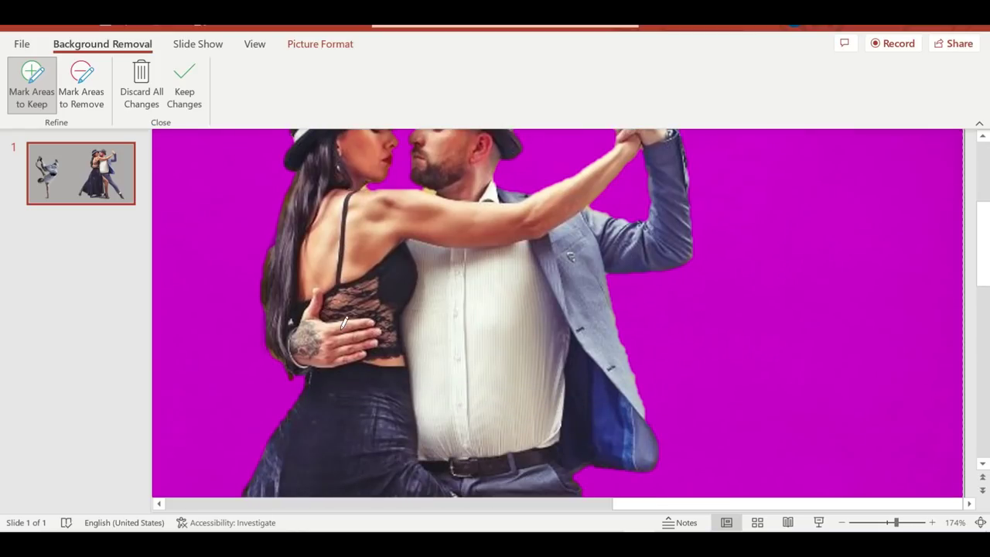
{"action": "scroll", "coordinate": [346, 331], "scroll_direction": "down", "scroll_amount": 5}
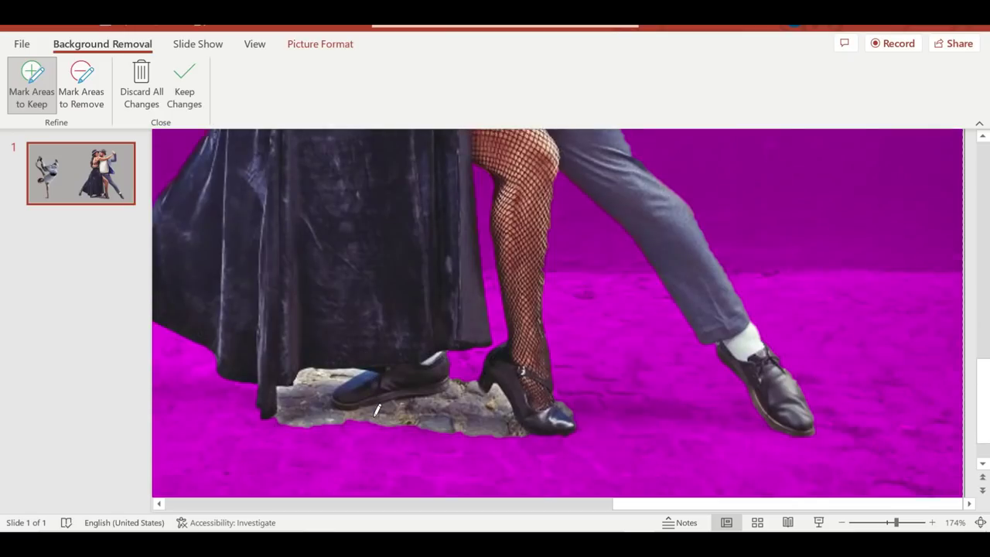
{"action": "left_click_drag", "start_coordinate": [628, 503], "coordinate": [315, 498]}
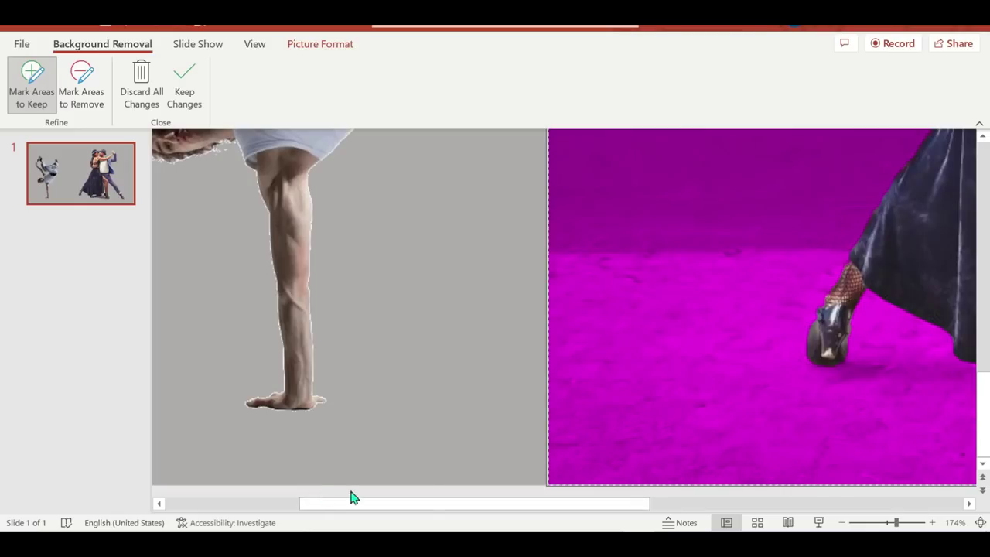
{"action": "left_click_drag", "start_coordinate": [472, 506], "coordinate": [545, 504]}
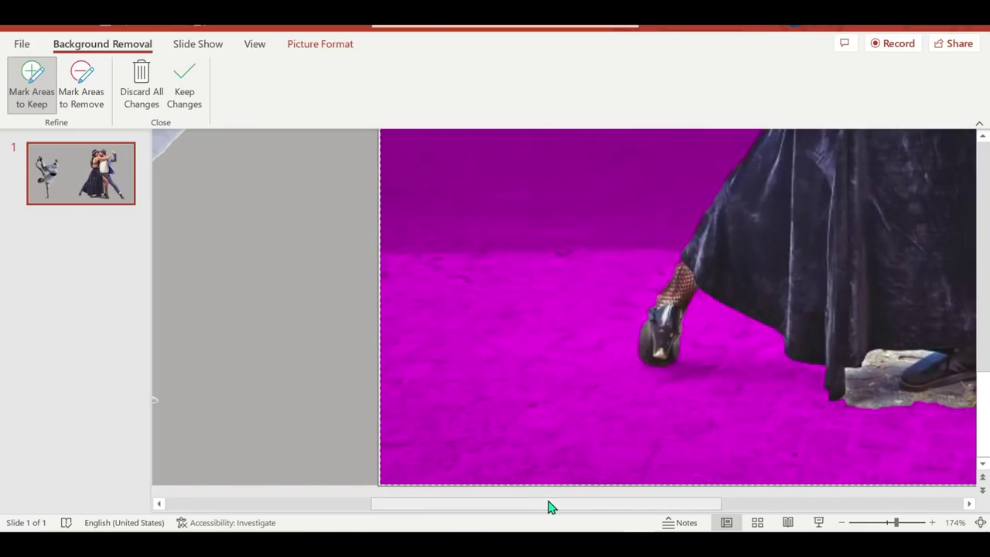
{"action": "left_click_drag", "start_coordinate": [559, 508], "coordinate": [758, 521]}
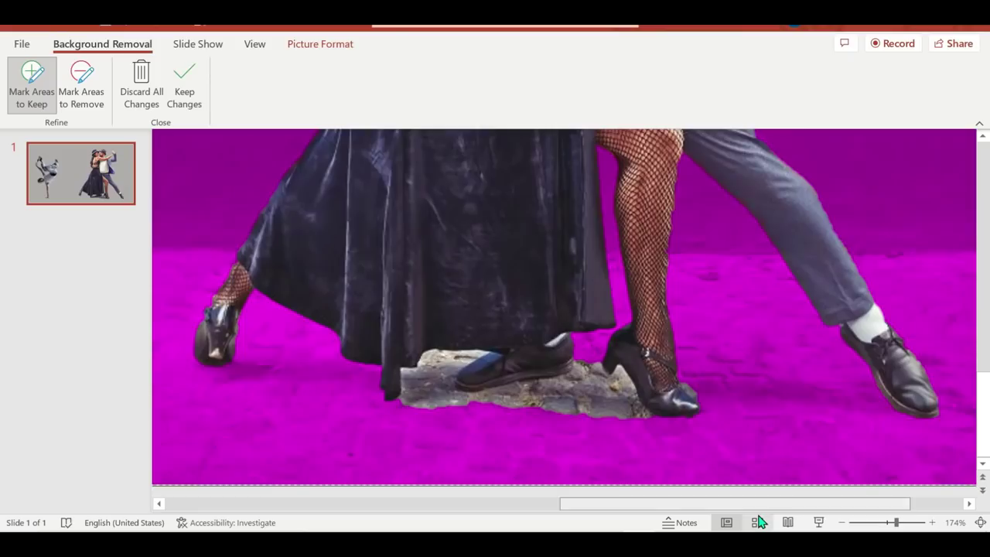
- Mark the stone patches under and beside the dancers' shoes for removal
{"action": "left_click", "coordinate": [78, 90]}
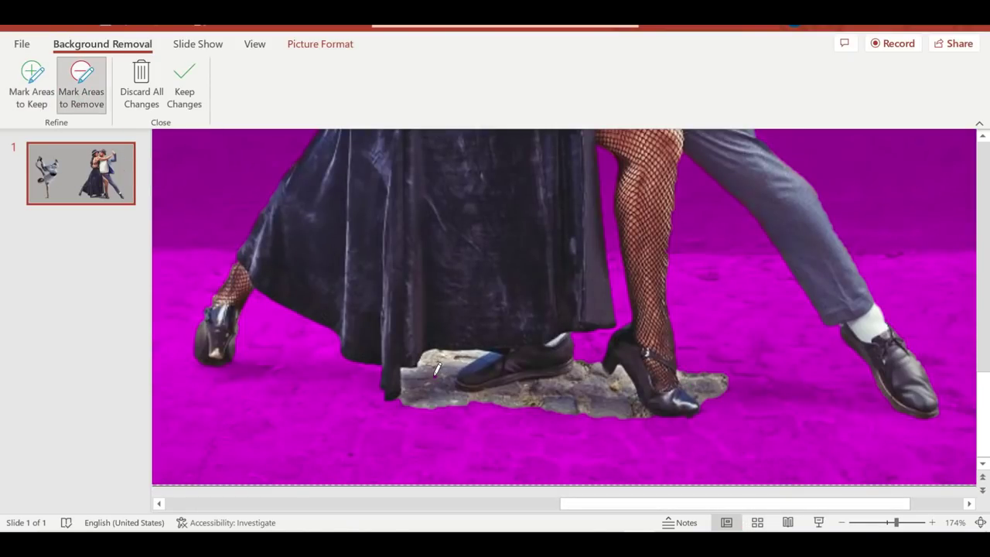
{"action": "left_click", "coordinate": [413, 376]}
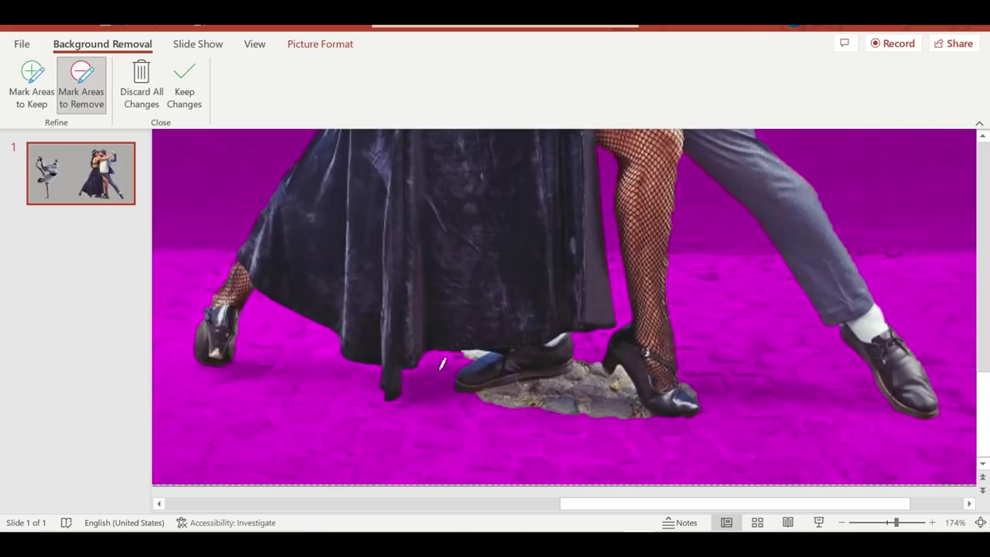
{"action": "left_click", "coordinate": [475, 346]}
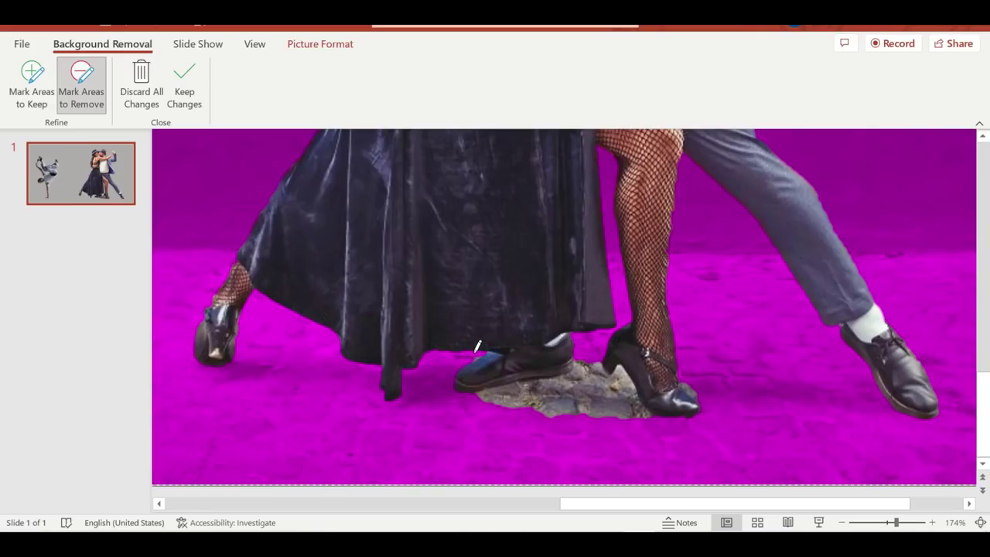
{"action": "left_click", "coordinate": [568, 387]}
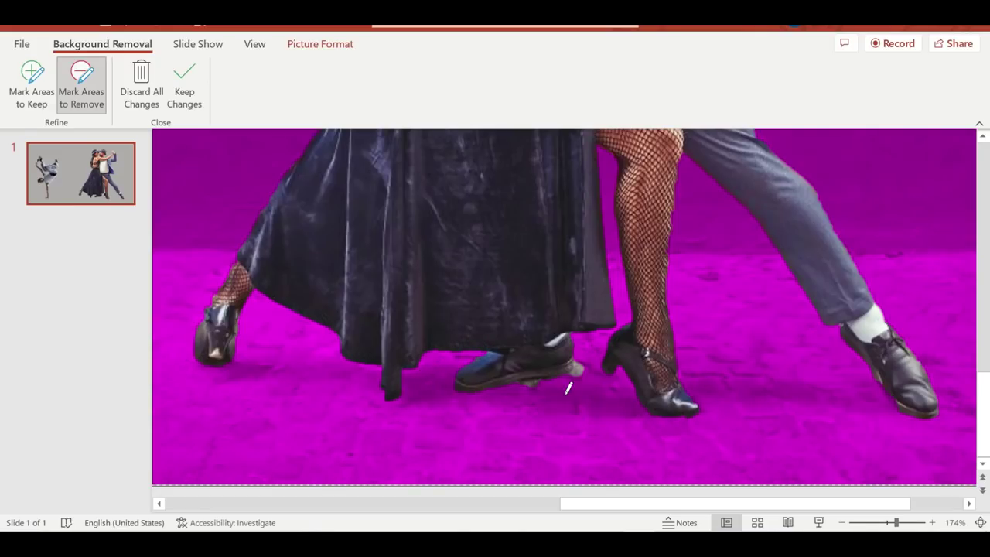
{"action": "left_click_drag", "start_coordinate": [583, 360], "coordinate": [576, 375]}
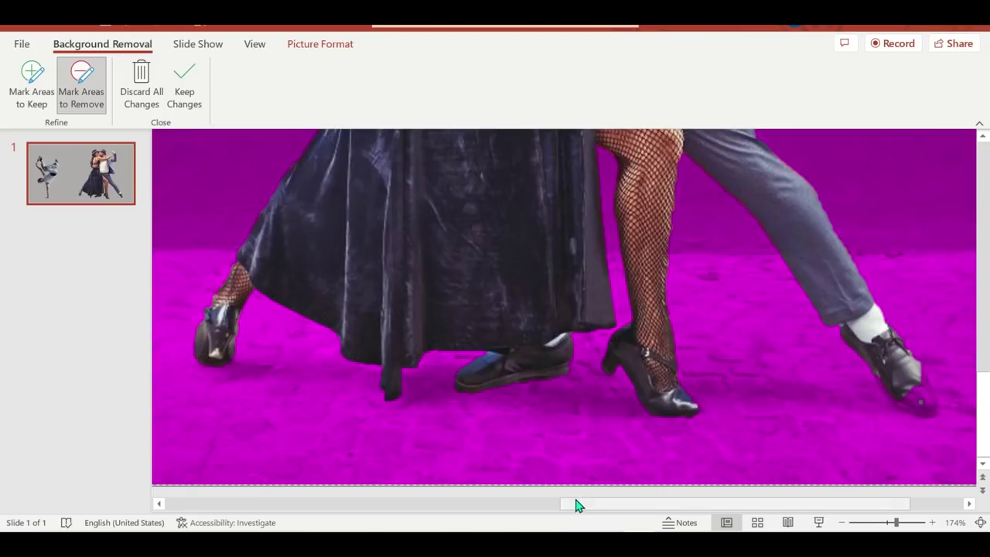
{"action": "left_click_drag", "start_coordinate": [574, 503], "coordinate": [680, 503]}
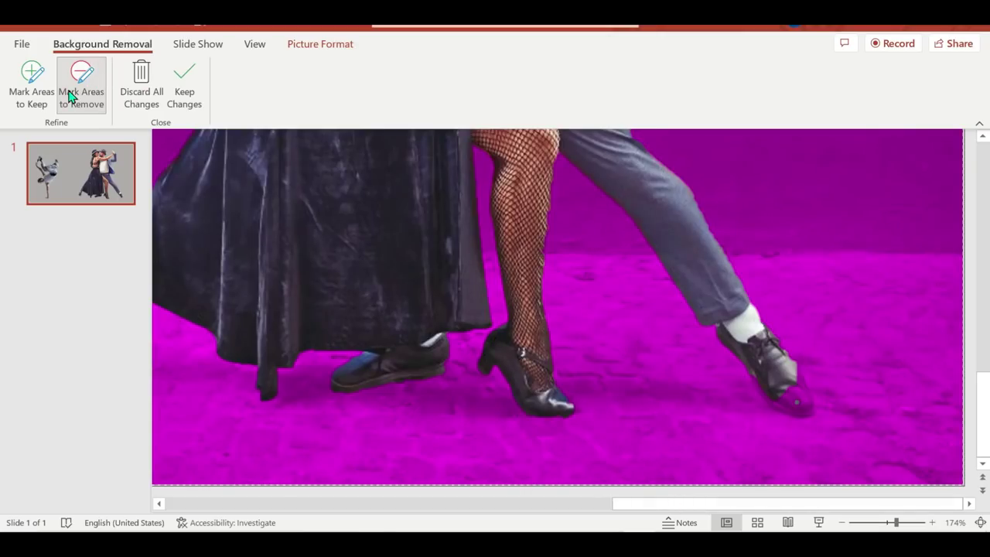
- Mark the bottom edge of the man's forward shoe to keep, and zoom out
{"action": "left_click", "coordinate": [32, 85]}
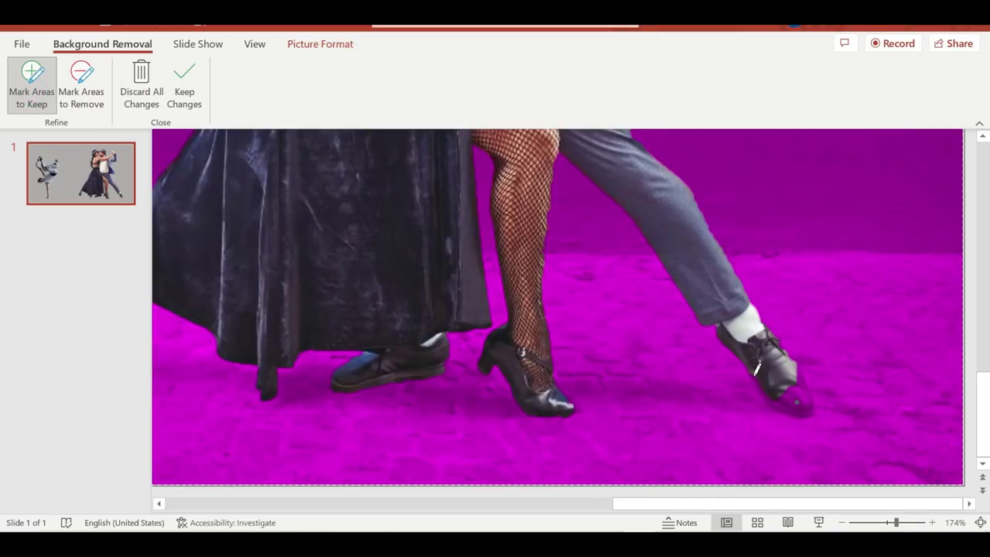
{"action": "mouse_move", "coordinate": [751, 378]}
{"action": "left_mouse_down"}
{"action": "mouse_move", "coordinate": [777, 405]}
{"action": "mouse_move", "coordinate": [814, 407]}
{"action": "mouse_move", "coordinate": [791, 347]}
{"action": "mouse_move", "coordinate": [801, 372]}
{"action": "mouse_move", "coordinate": [780, 397]}
{"action": "left_mouse_up"}
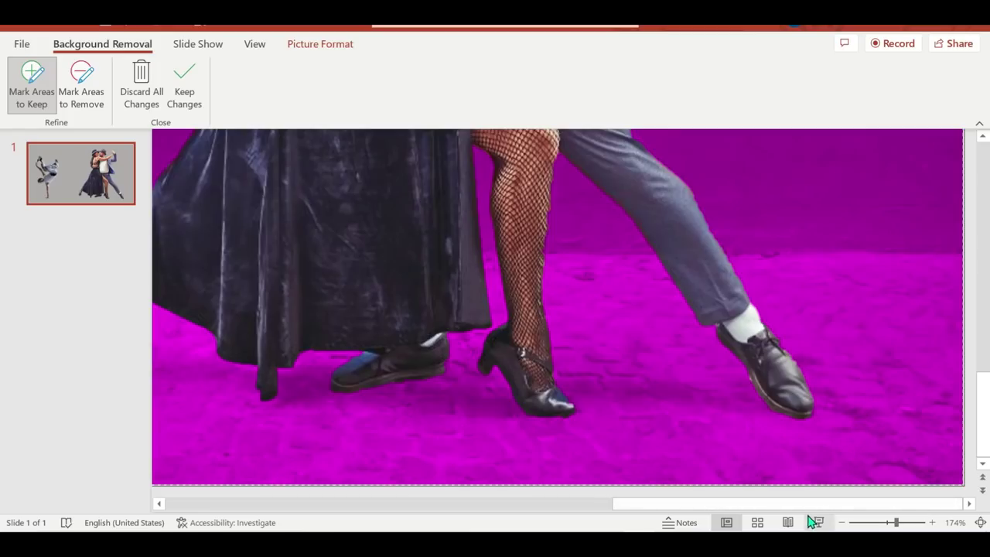
{"action": "left_click_drag", "start_coordinate": [895, 526], "coordinate": [872, 523]}
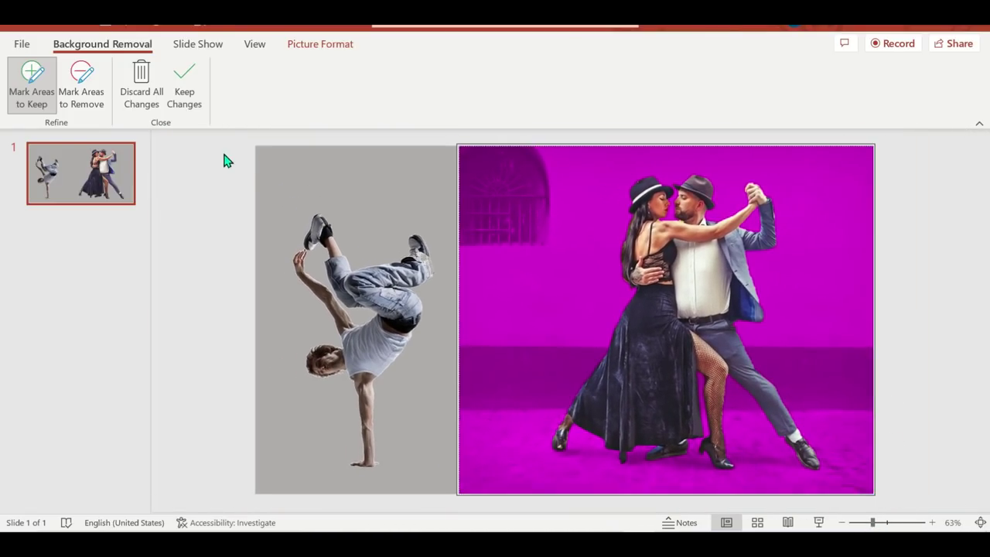
- Apply the tango background removal and lower the breakdancer to line up with the couple
{"action": "left_click", "coordinate": [187, 104]}
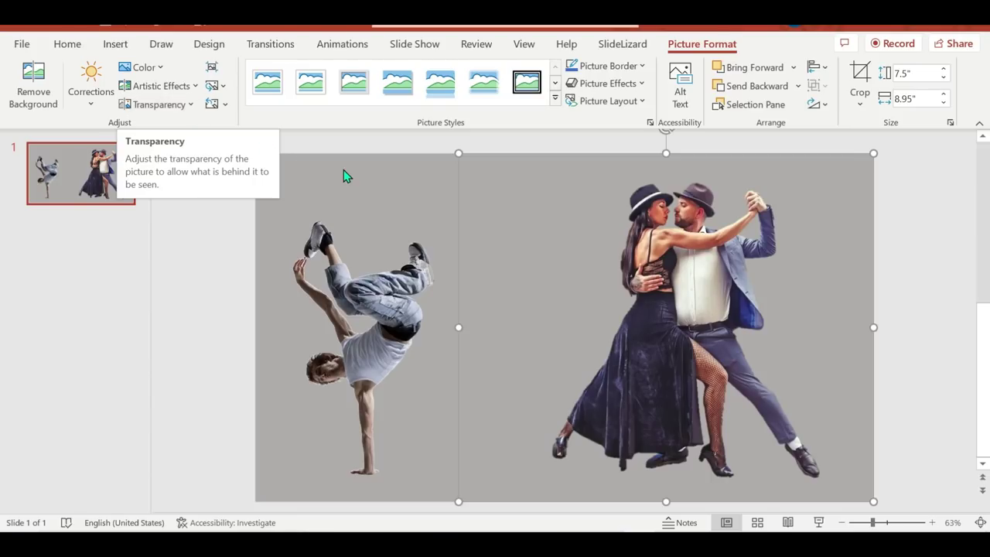
{"action": "left_click", "coordinate": [393, 192]}
{"action": "left_click", "coordinate": [662, 298]}
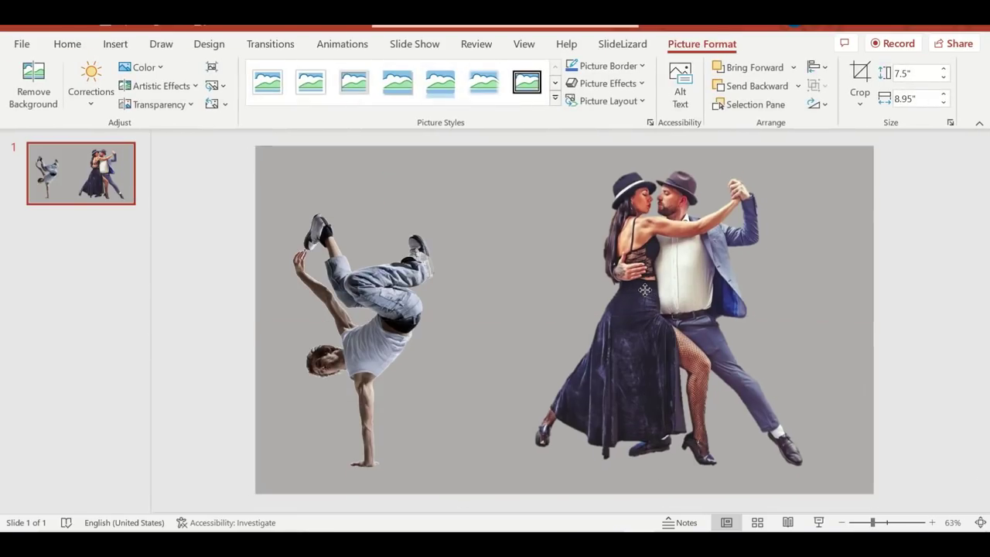
{"action": "left_click_drag", "start_coordinate": [369, 254], "coordinate": [393, 291]}
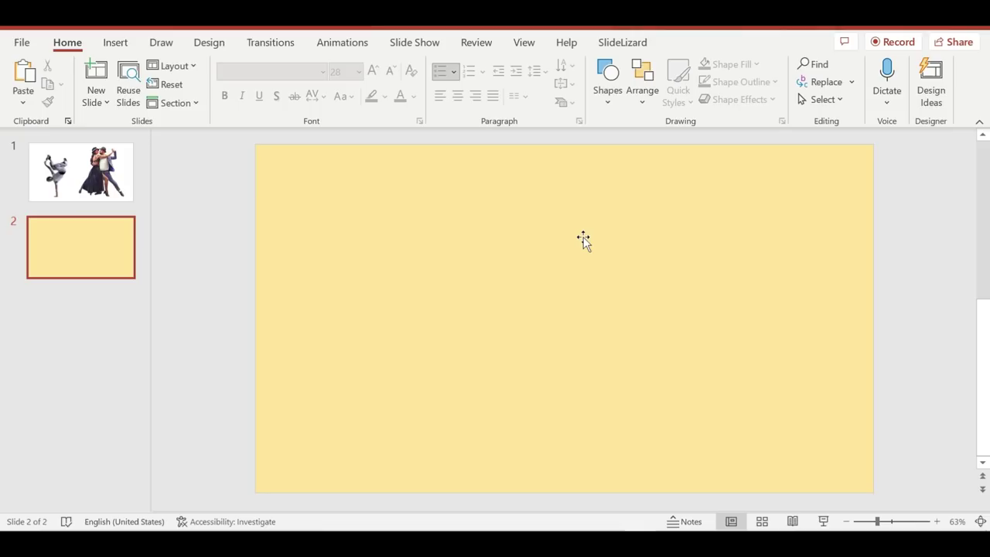
{"action": "left_click", "coordinate": [80, 173]}
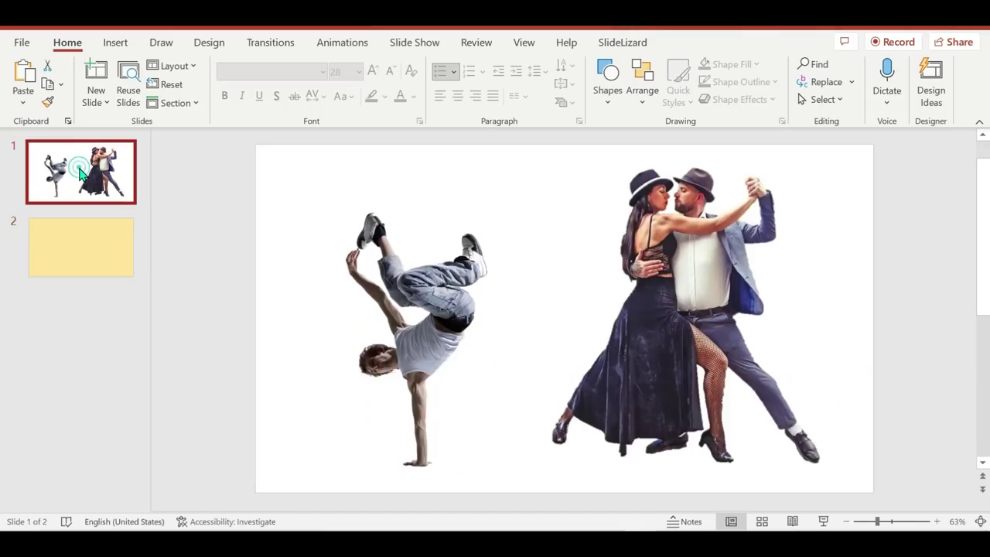
- Save the tango couple cutout as a PNG named dancer, then view yellow slide 2
{"action": "left_click", "coordinate": [428, 329]}
{"action": "left_click", "coordinate": [688, 259]}
{"action": "right_click", "coordinate": [688, 259]}
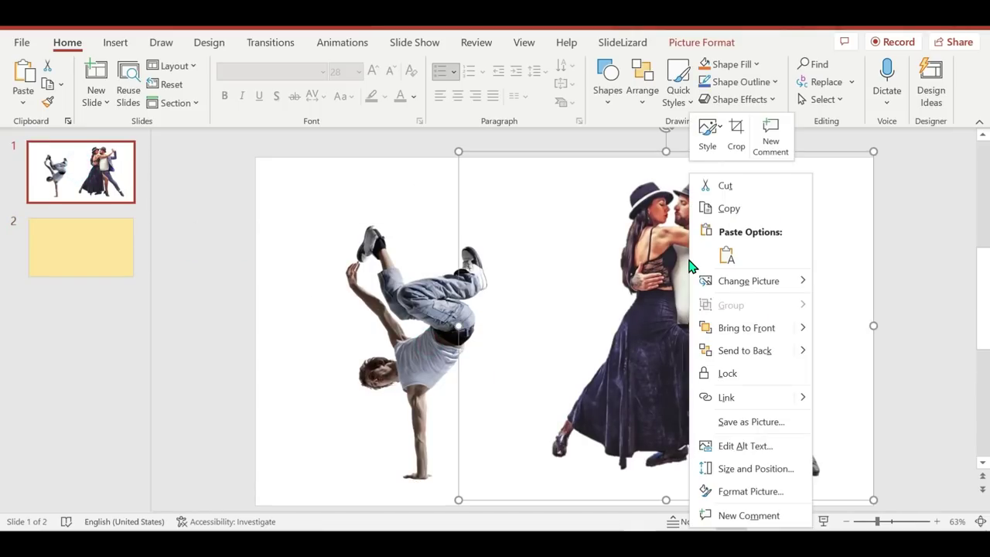
{"action": "left_click", "coordinate": [742, 428]}
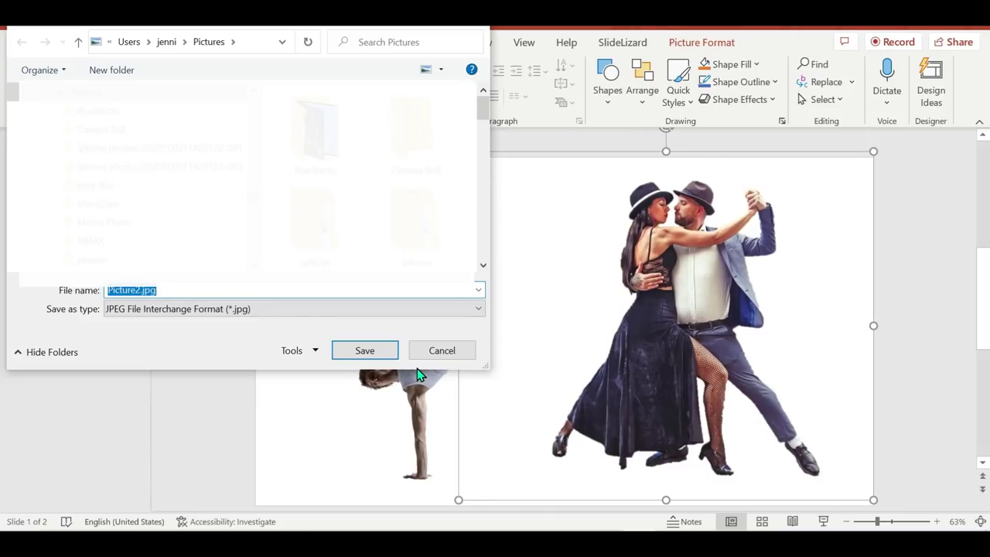
{"action": "left_click", "coordinate": [344, 310]}
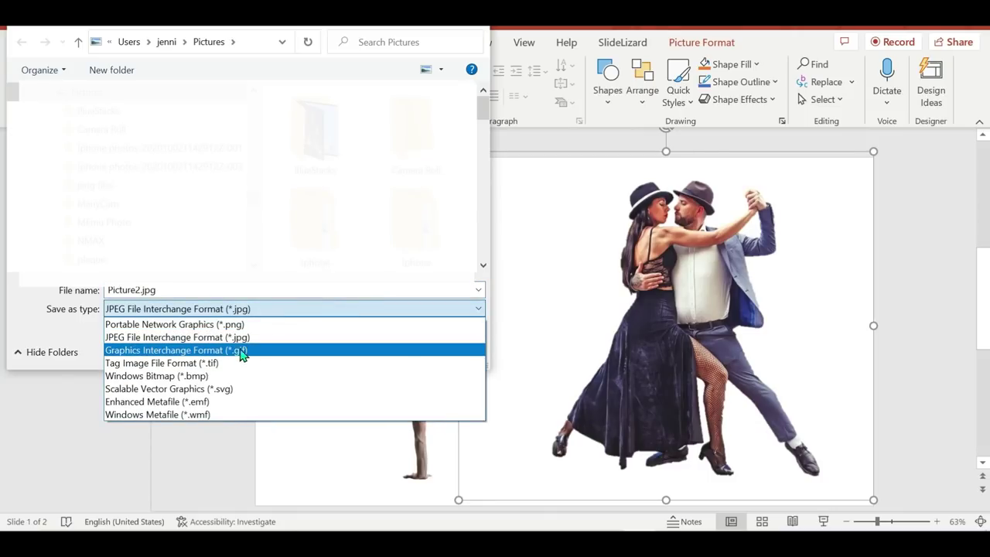
{"action": "left_click", "coordinate": [244, 325]}
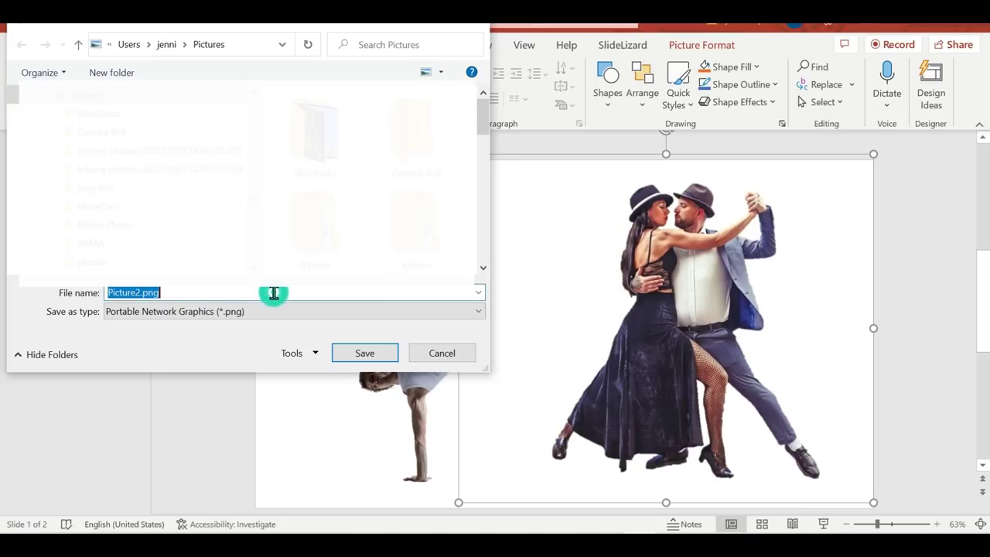
{"action": "type", "text": "dancer"}
{"action": "key", "text": "Down"}
{"action": "key", "text": "Return"}
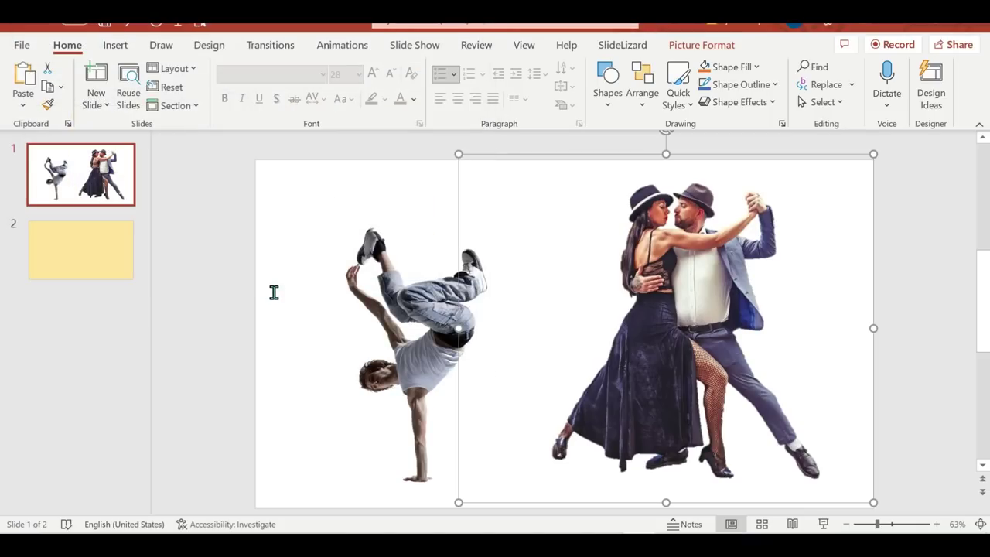
{"action": "left_click", "coordinate": [80, 259]}
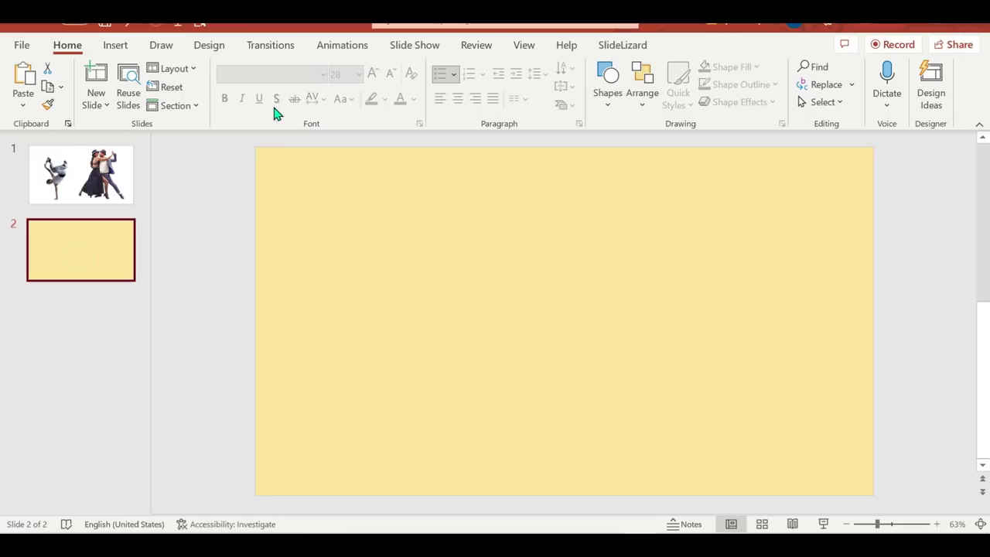
- Insert dancer2.png centred on the yellow slide 2, then return to slide 1
{"action": "left_click", "coordinate": [118, 45]}
{"action": "left_click", "coordinate": [147, 99]}
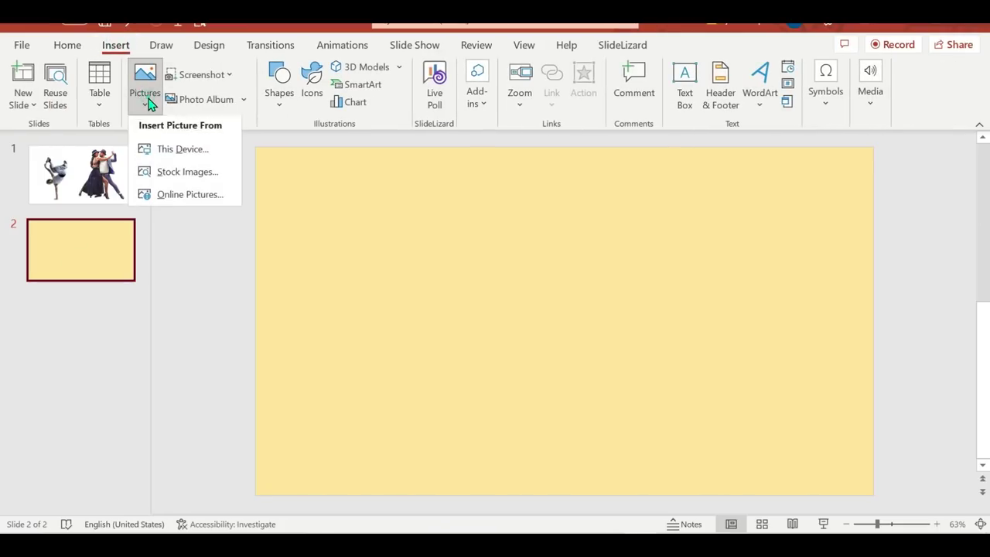
{"action": "left_click", "coordinate": [168, 152]}
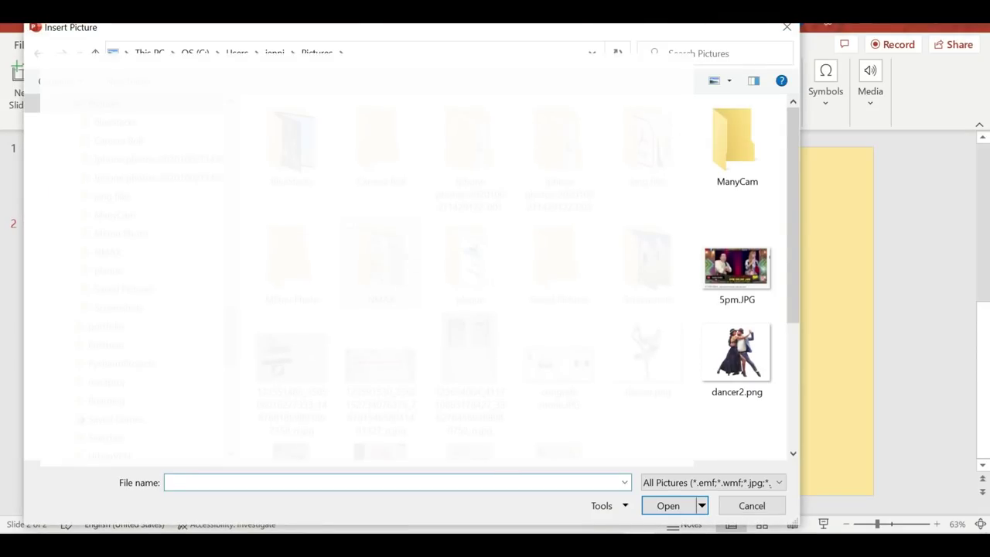
{"action": "double_click", "coordinate": [716, 379]}
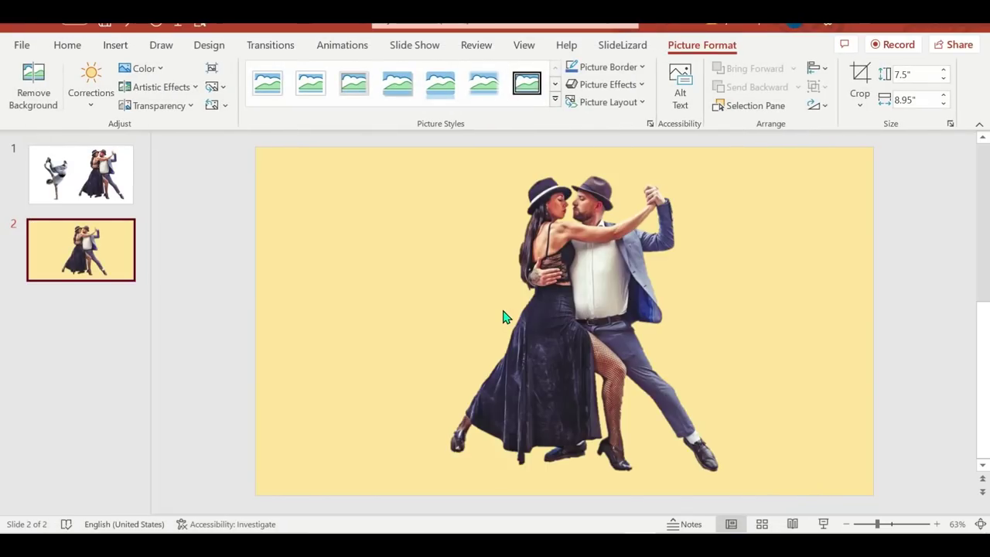
{"action": "left_click_drag", "start_coordinate": [541, 317], "coordinate": [512, 320]}
{"action": "left_click", "coordinate": [765, 430]}
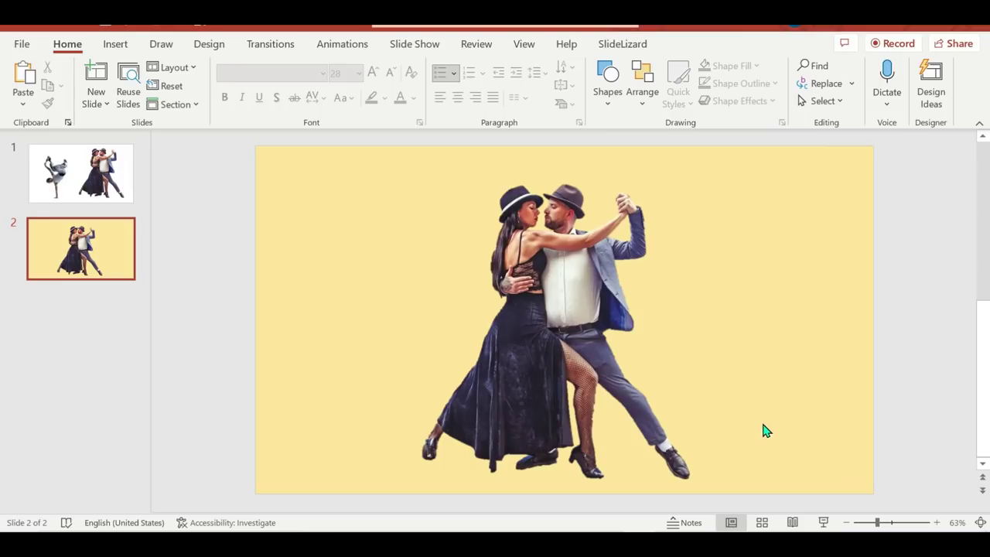
{"action": "left_click", "coordinate": [80, 197]}
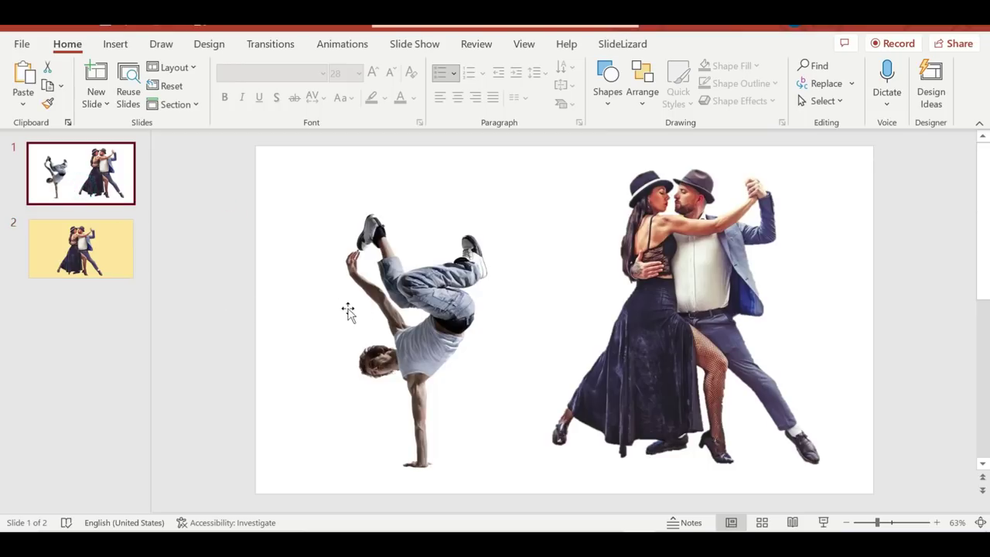
- Export the breakdancer cutout as the PNG file Picture3.png, then return to yellow slide 2
{"action": "right_click", "coordinate": [419, 335]}
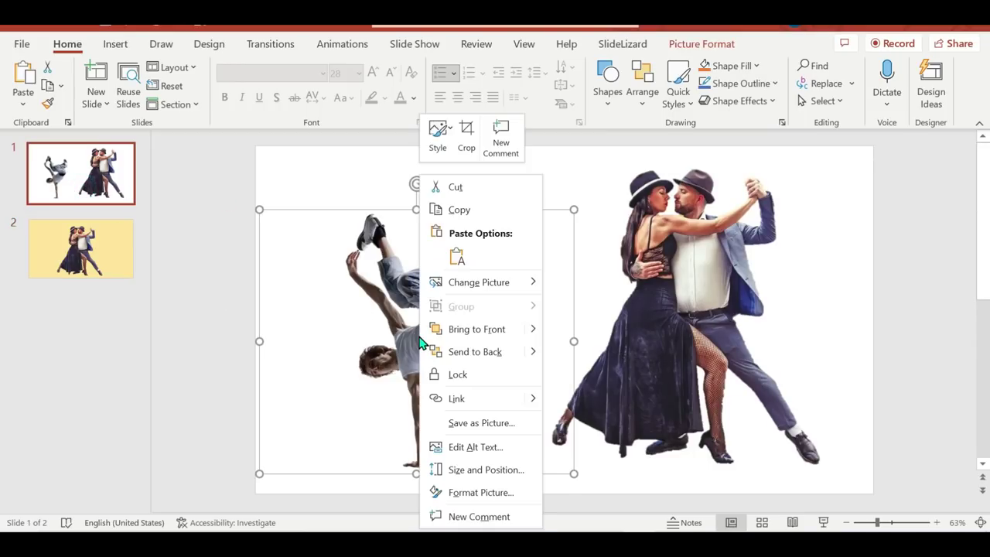
{"action": "left_click", "coordinate": [468, 419]}
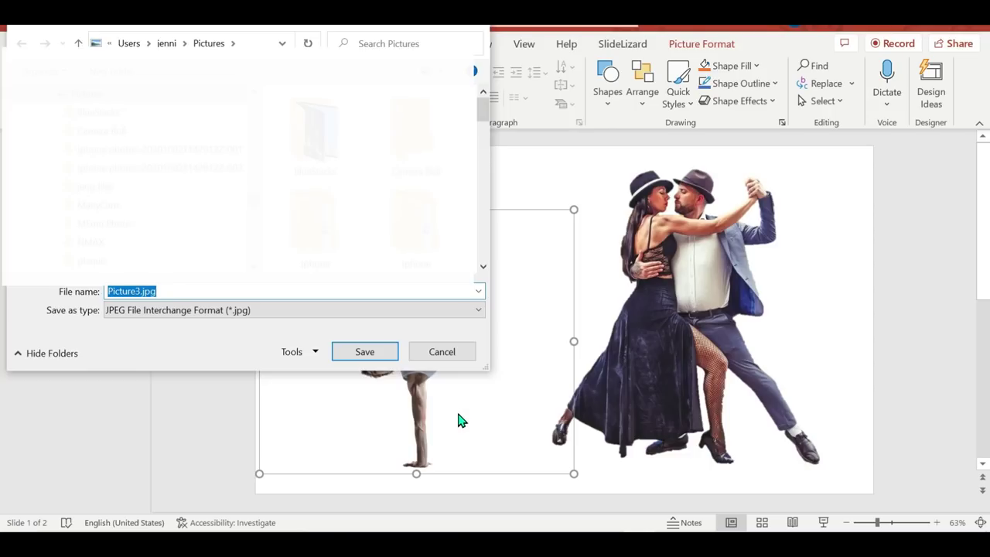
{"action": "left_click", "coordinate": [408, 310]}
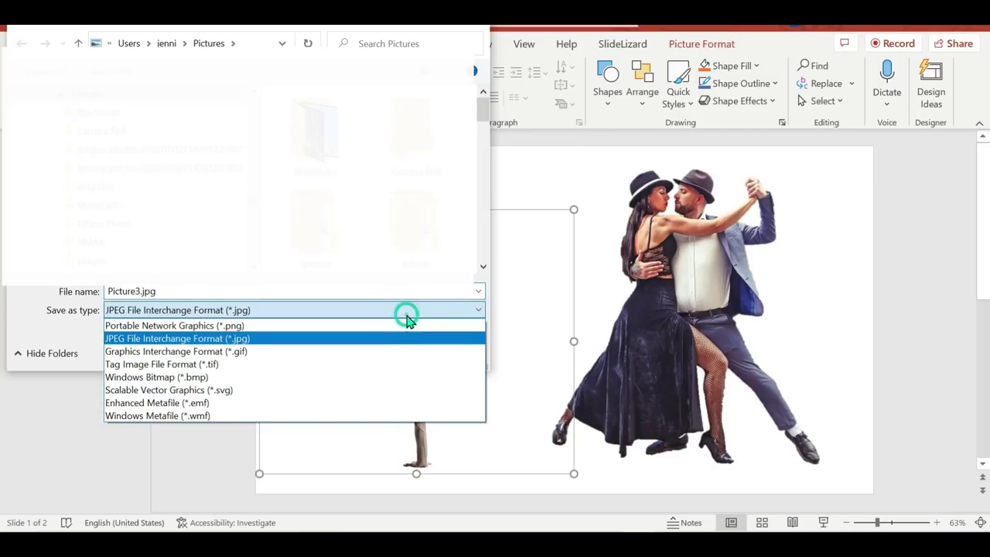
{"action": "left_click", "coordinate": [253, 325]}
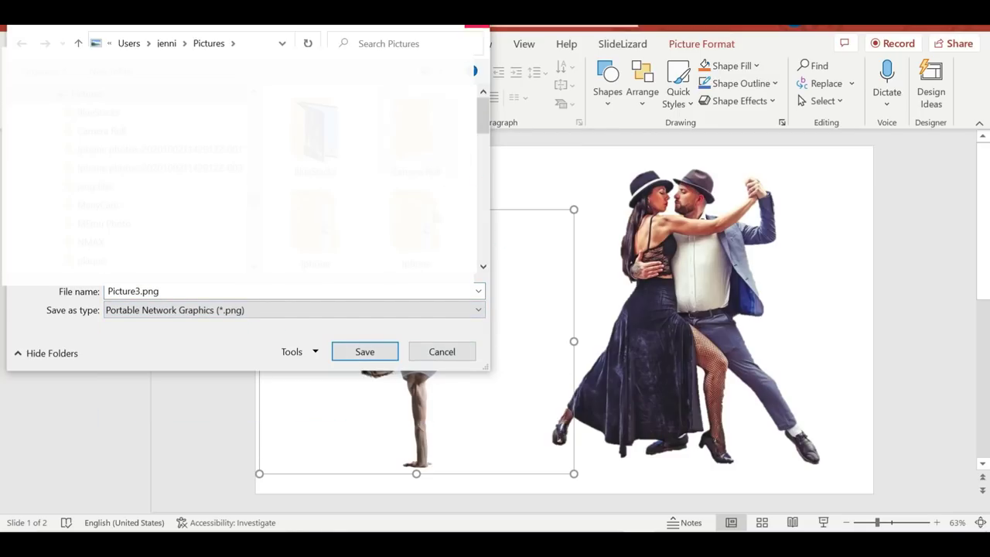
{"action": "left_click", "coordinate": [369, 350]}
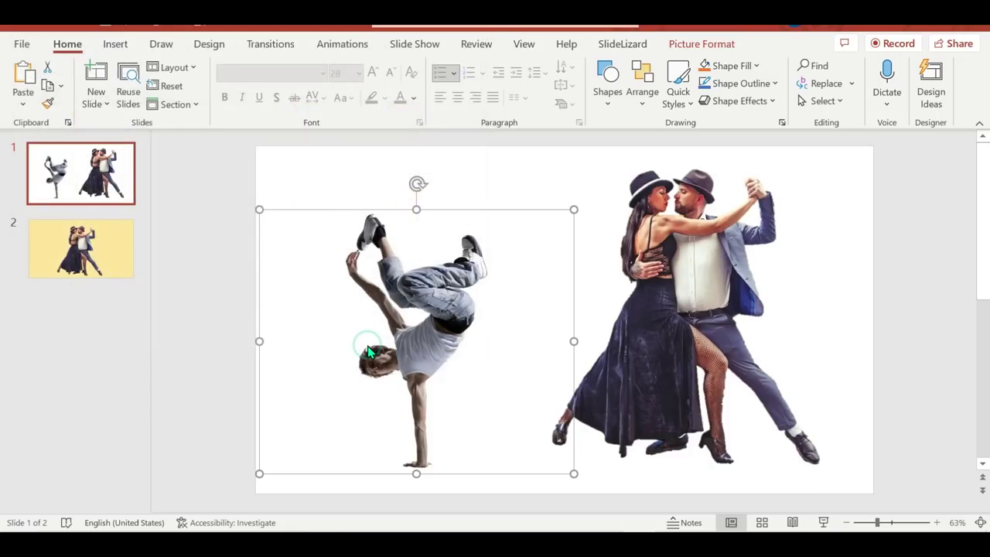
{"action": "left_click", "coordinate": [125, 242]}
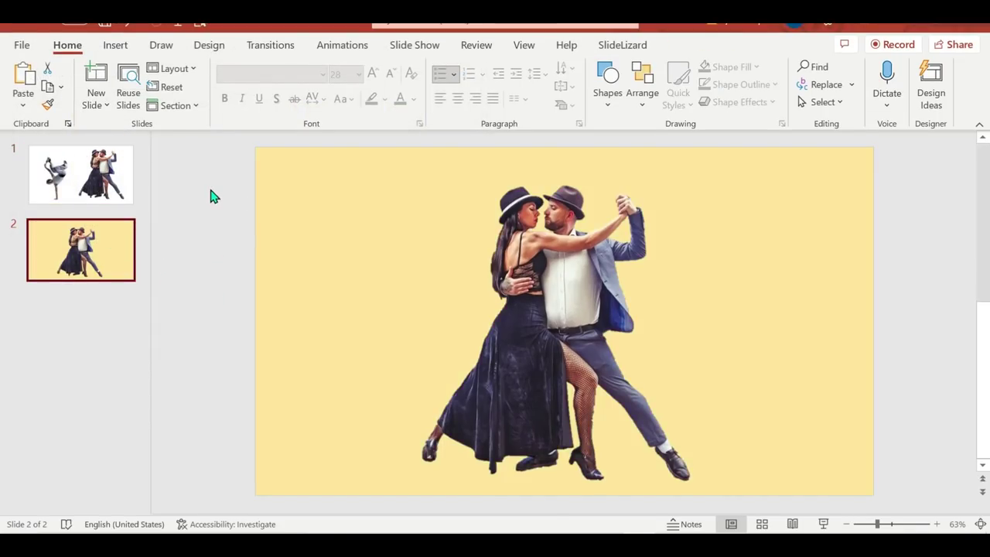
- Insert the breakdancer PNG from this device and position it right of the tango couple
{"action": "left_click", "coordinate": [120, 45]}
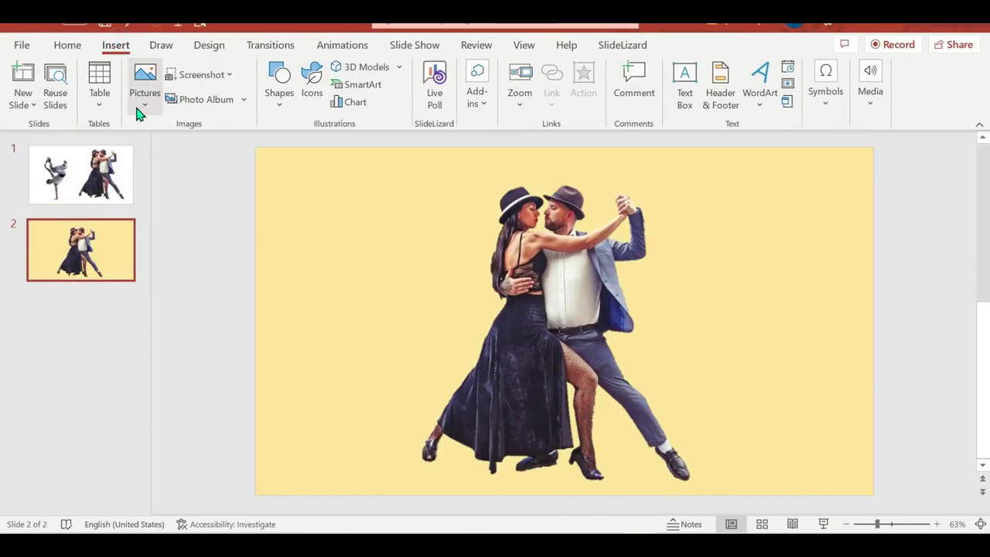
{"action": "left_click", "coordinate": [139, 108]}
{"action": "left_click", "coordinate": [158, 152]}
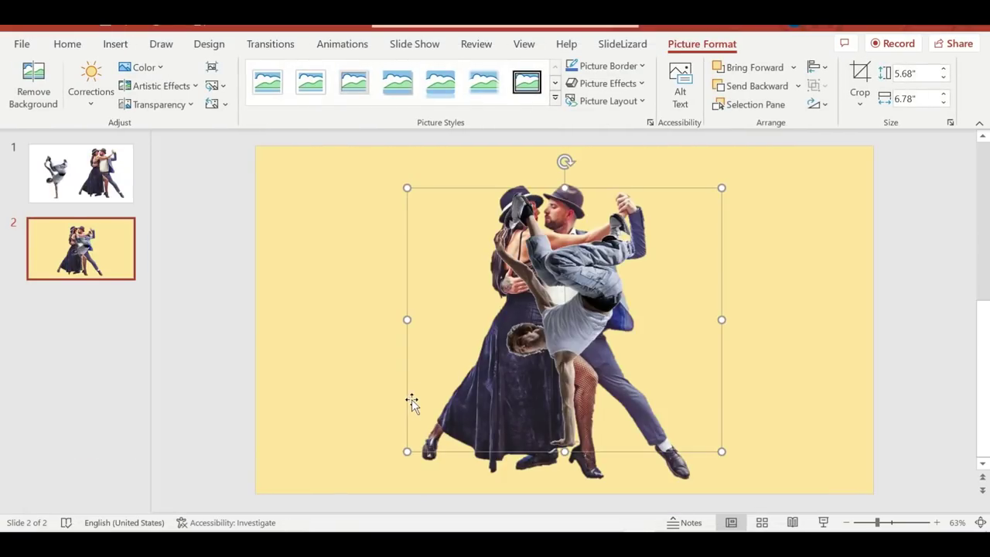
{"action": "left_click_drag", "start_coordinate": [410, 402], "coordinate": [778, 388]}
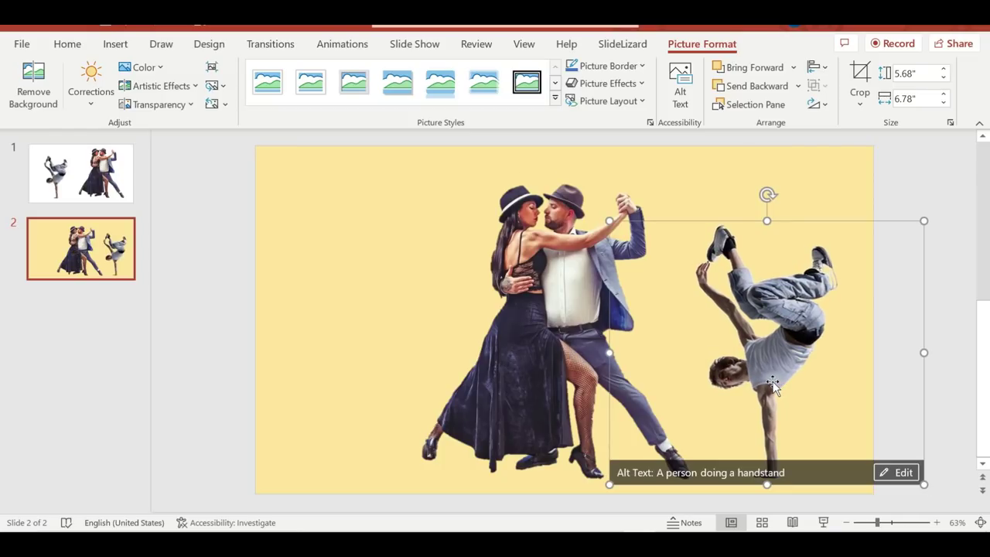